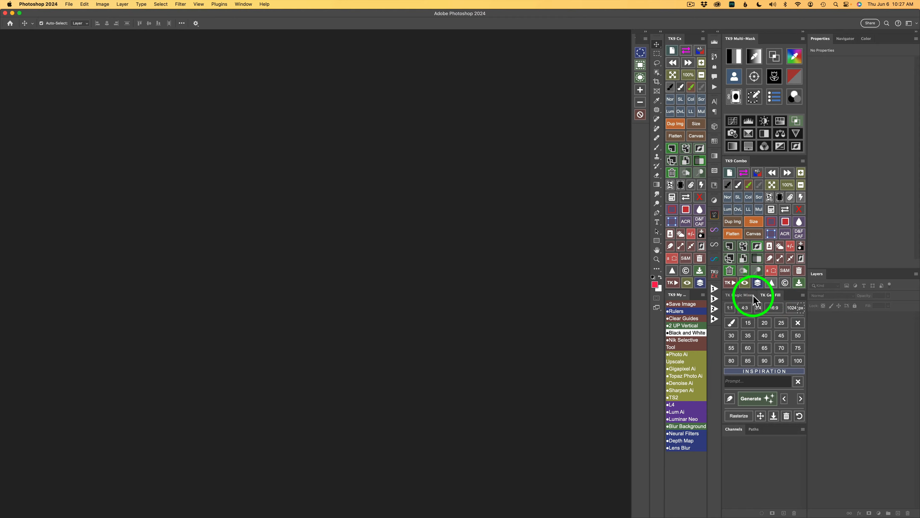
Look over the TK Magic Mixer, the TK9 Cx actions list and the TK9 Export panel.
click(742, 295)
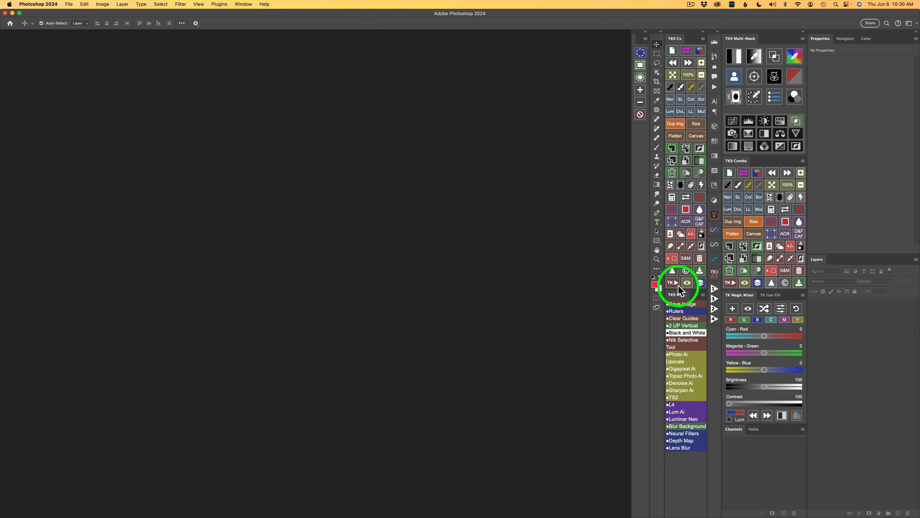
click(673, 283)
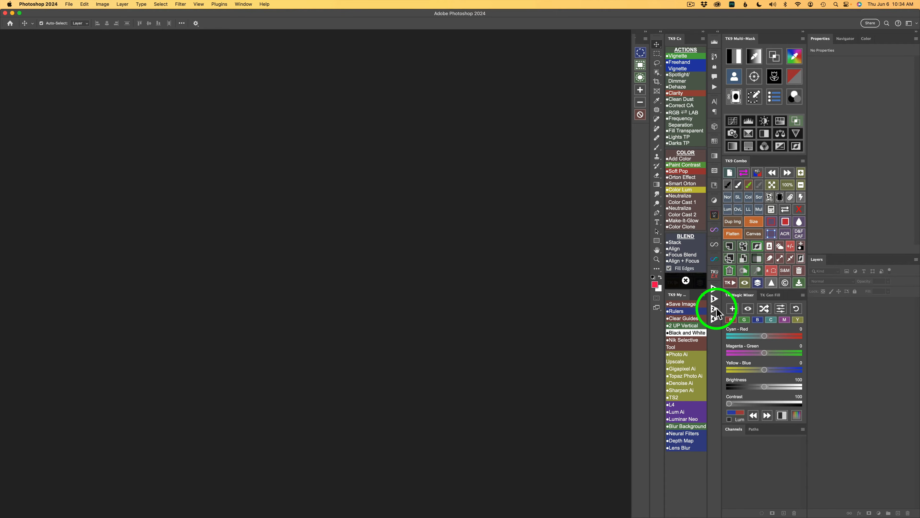
click(714, 272)
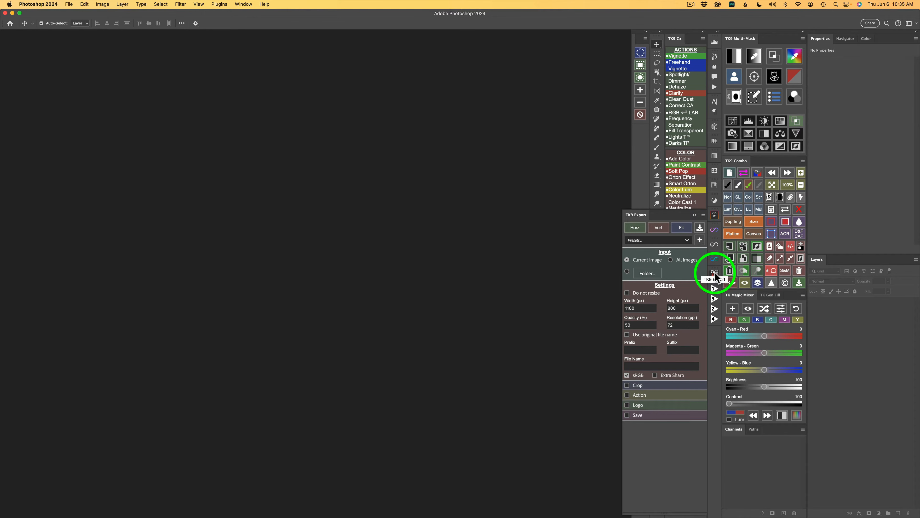
click(715, 274)
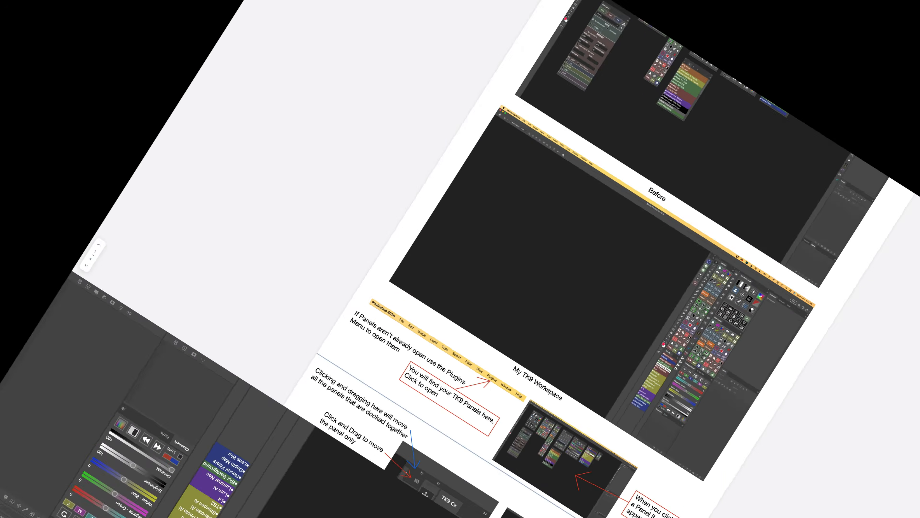
Read the TK9 panel guide document, from docking and resizing panels to the section on updating a workspace.
scroll(748, 374, down, 10)
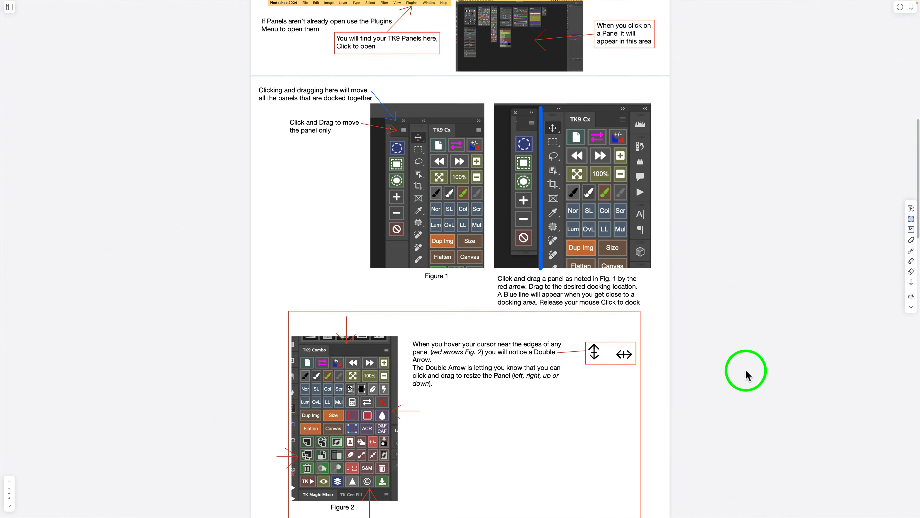
scroll(747, 371, down, 10)
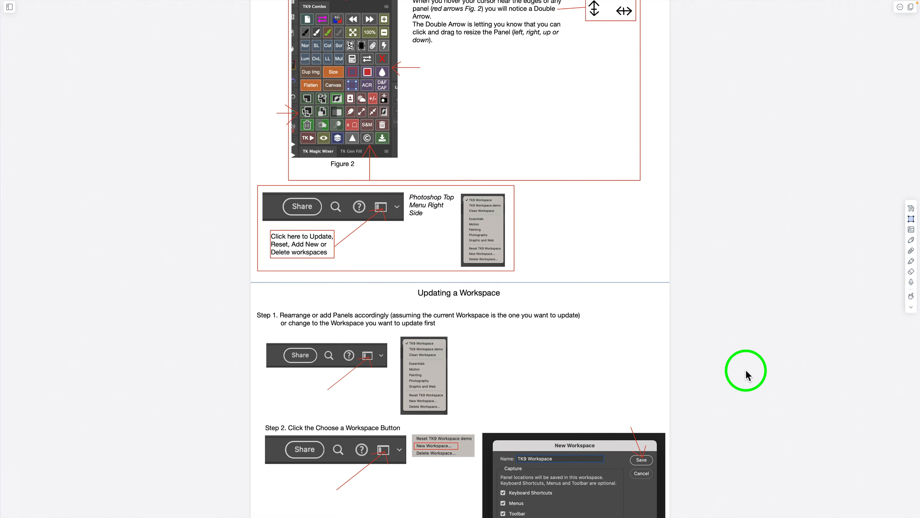
scroll(747, 376, down, 10)
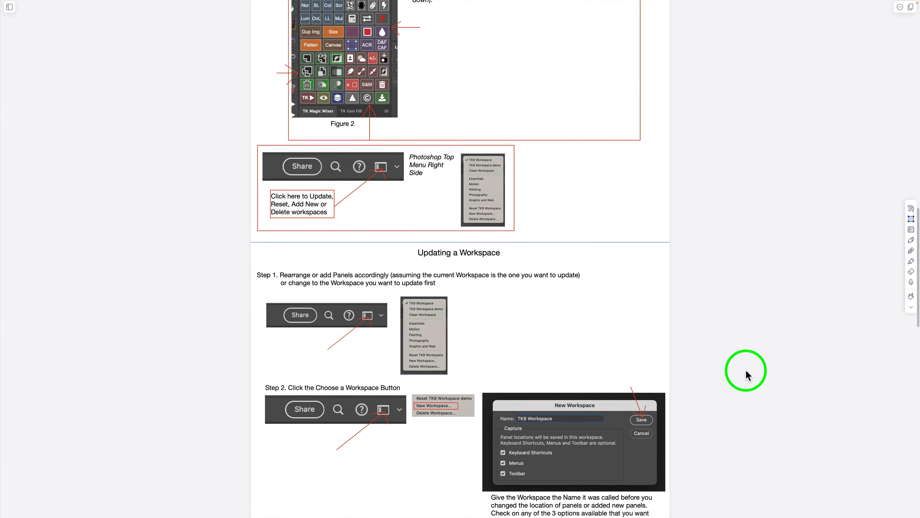
scroll(747, 376, down, 5)
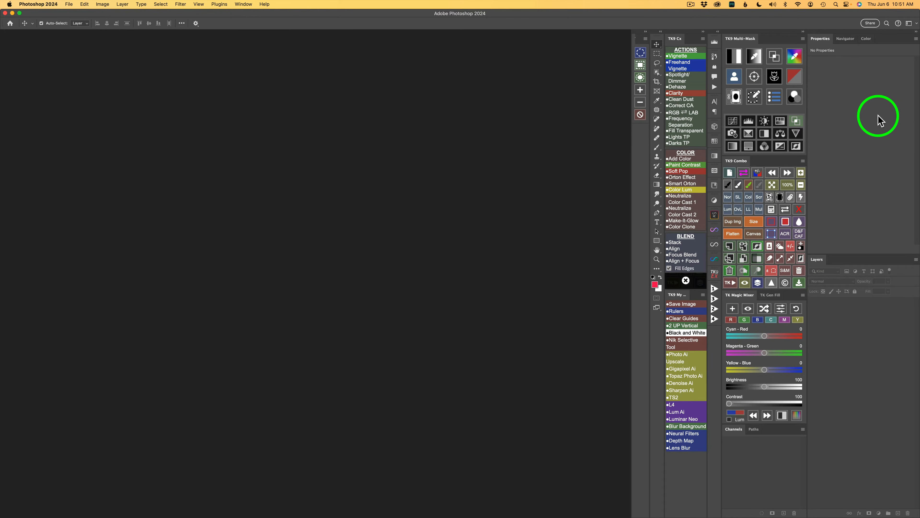
Switch Photoshop to the TK9 Workspace demo workspace.
click(916, 24)
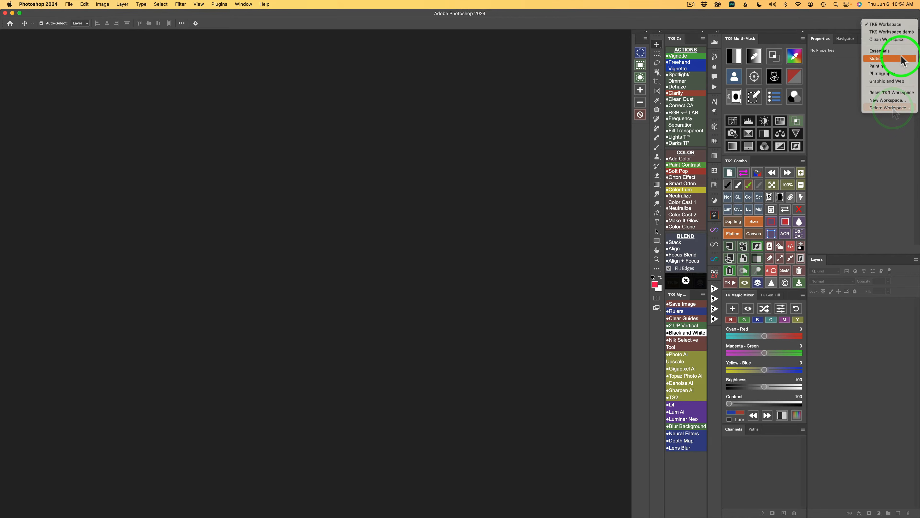
click(887, 33)
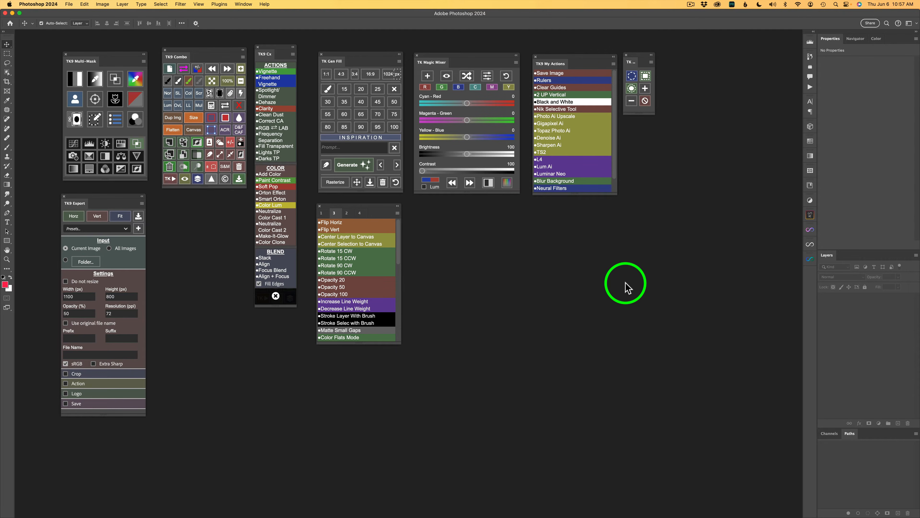
click(914, 25)
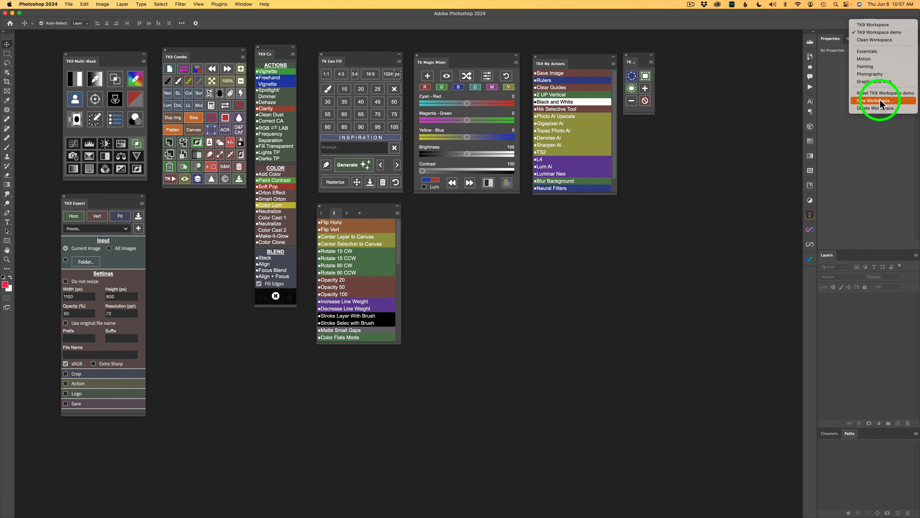
click(736, 28)
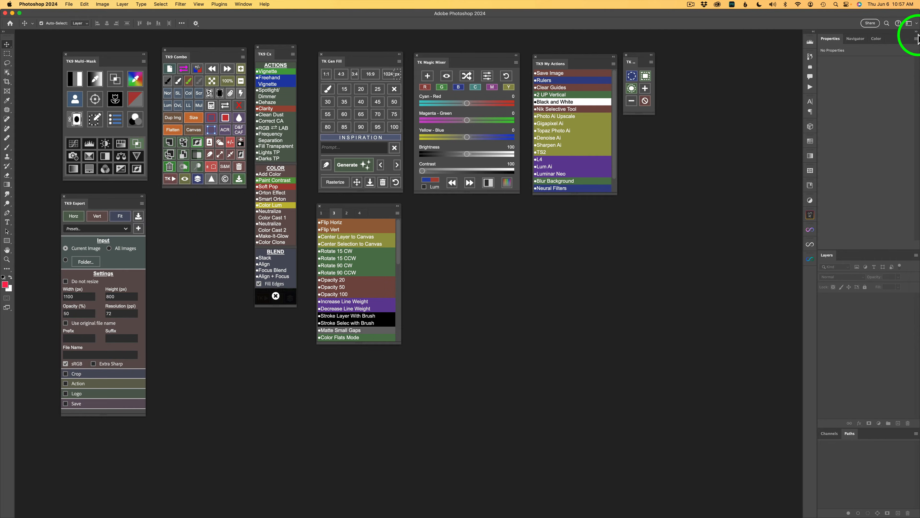
click(916, 23)
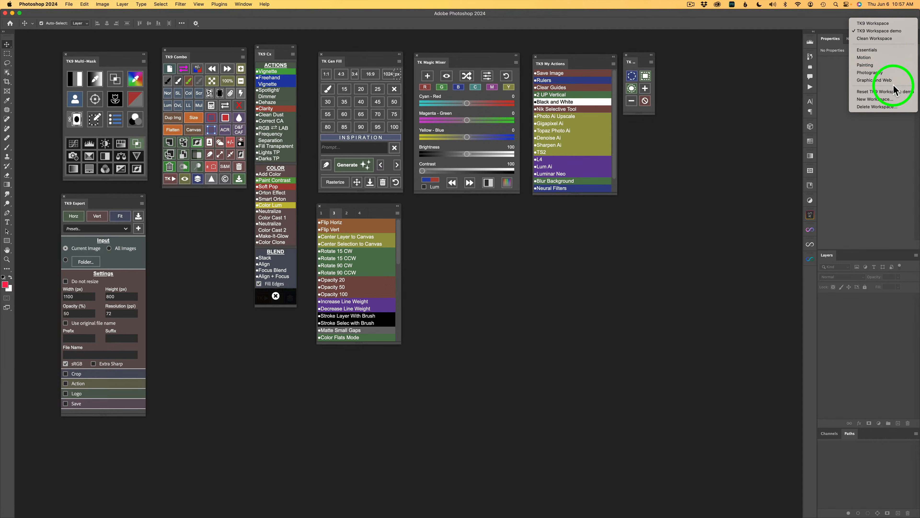
click(876, 99)
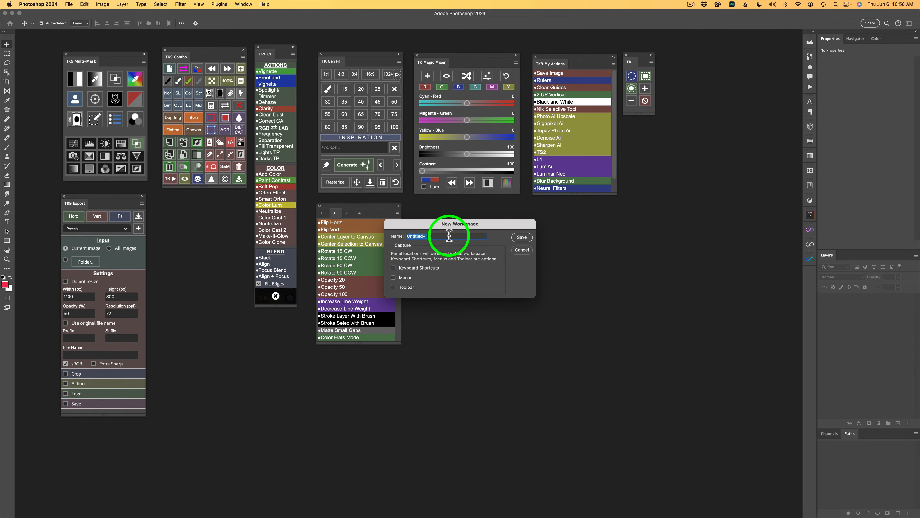
click(394, 267)
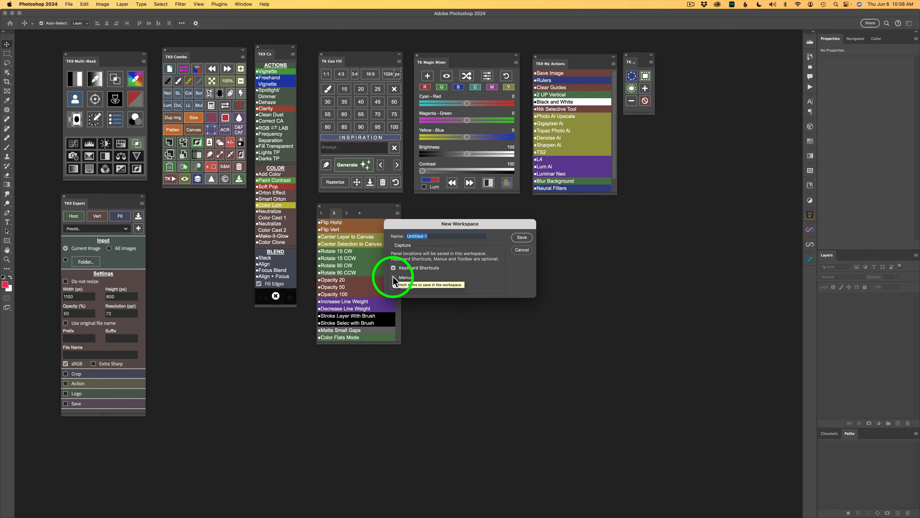
click(393, 278)
click(393, 287)
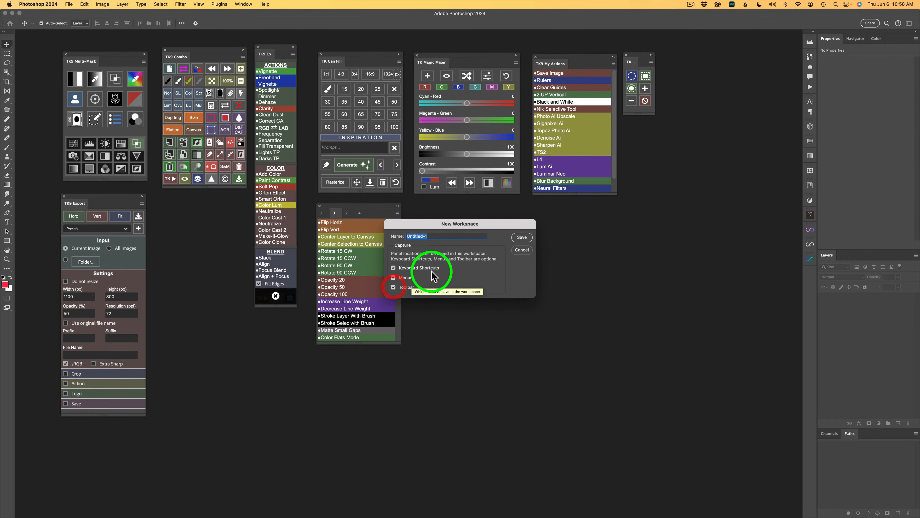
click(528, 250)
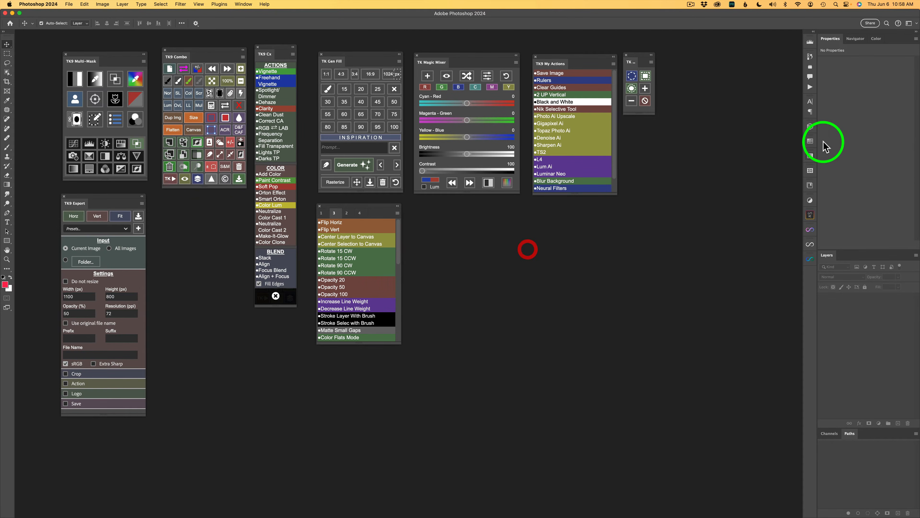
click(916, 25)
click(786, 24)
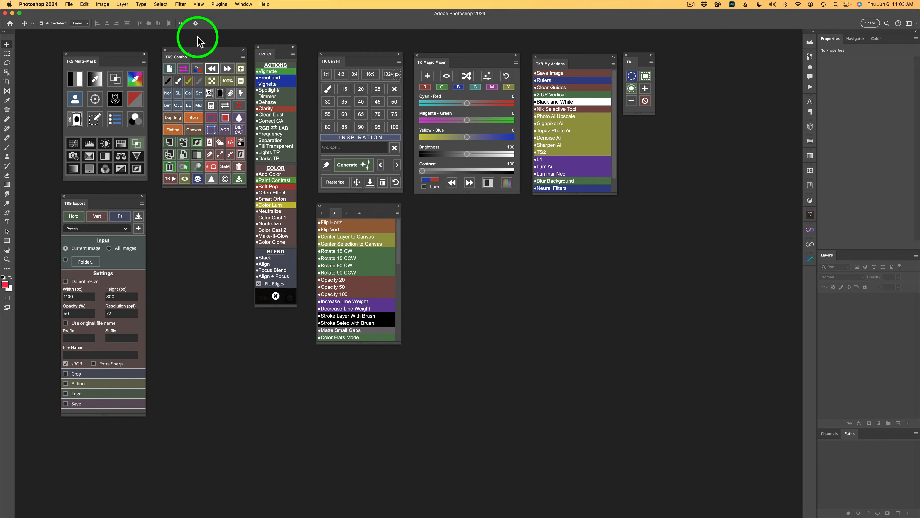
click(223, 6)
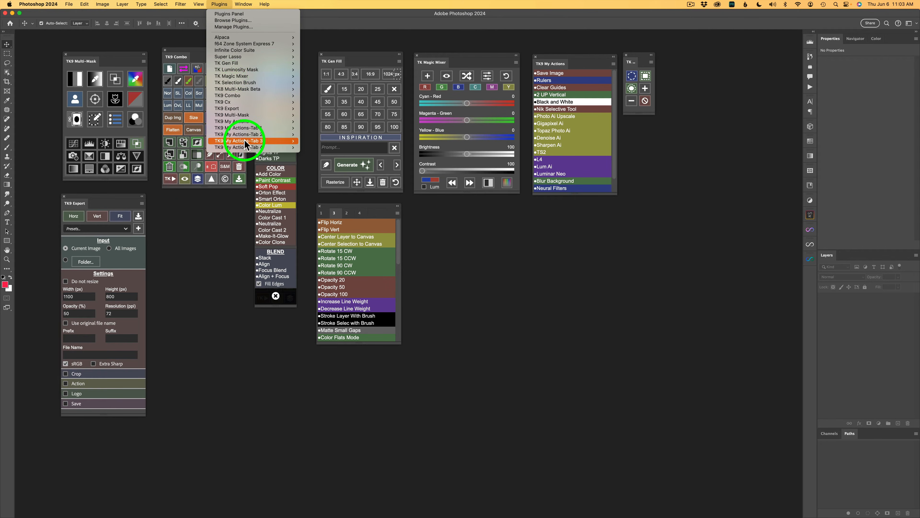
mouse_move(236, 106)
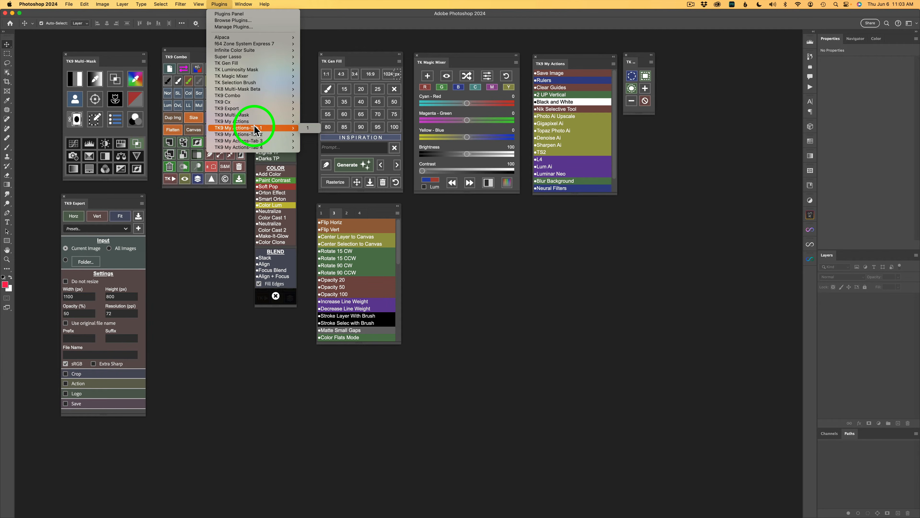
click(459, 229)
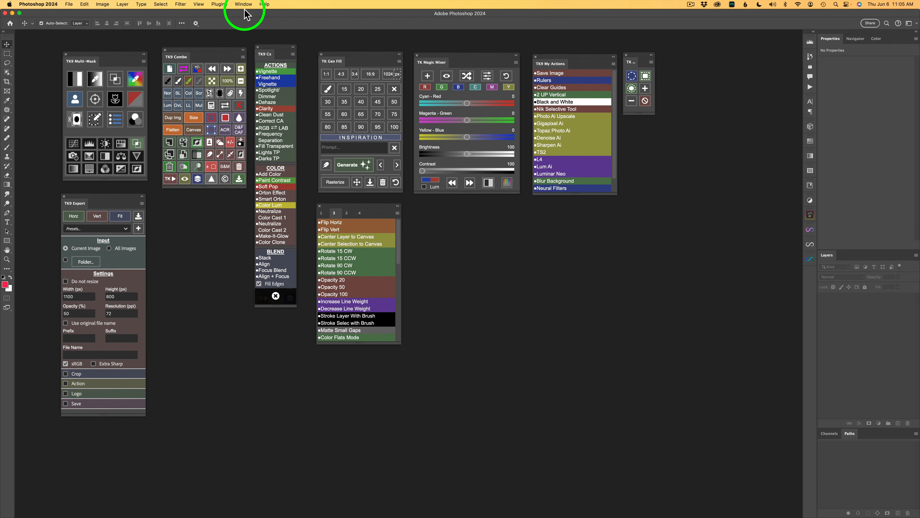
click(220, 4)
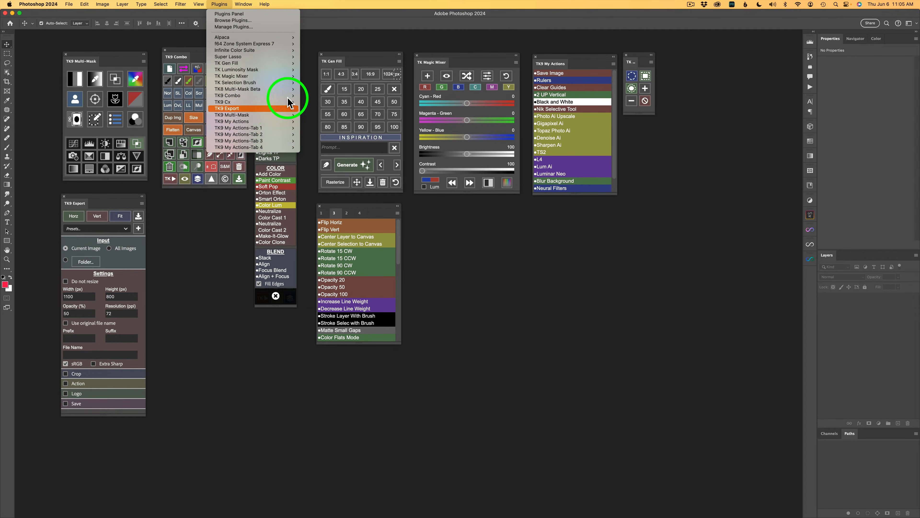
click(343, 23)
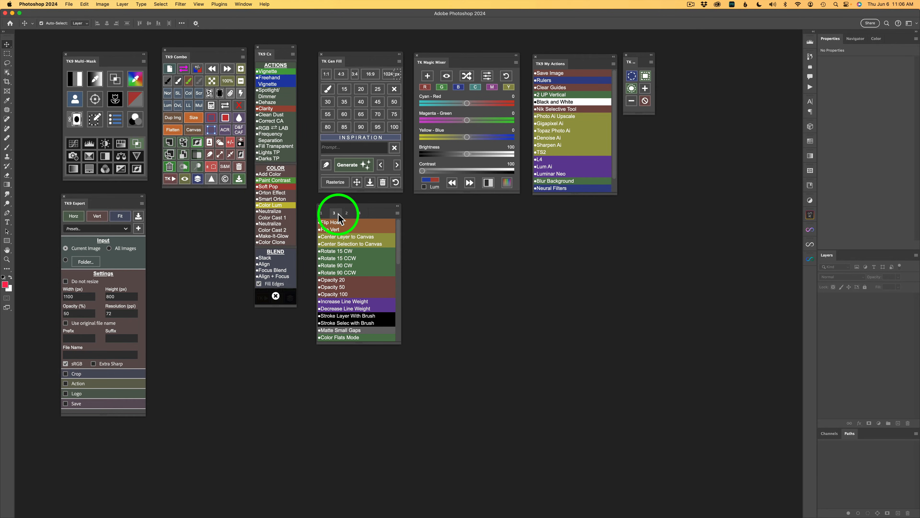
Separate My Actions tabs 3, 2 and 4 from their shared group into individual floating panels beside tab 1.
drag(338, 214, 420, 210)
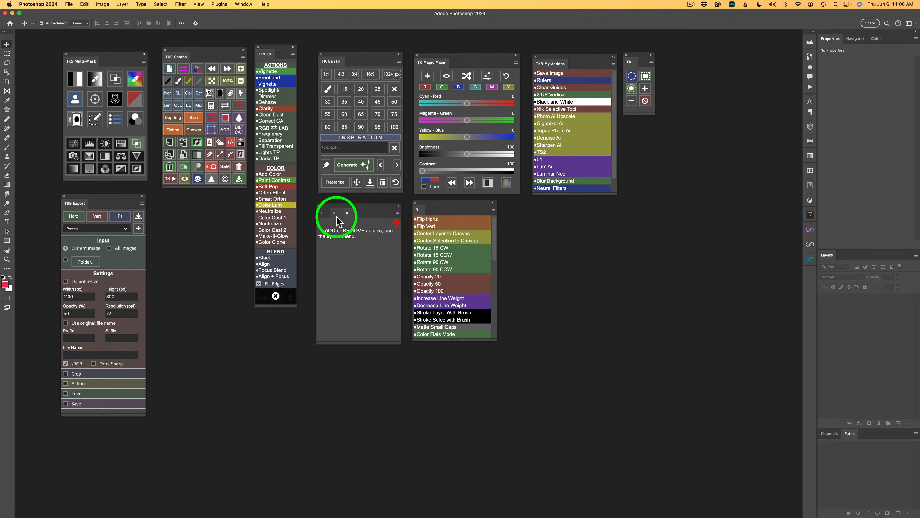
drag(335, 214, 515, 216)
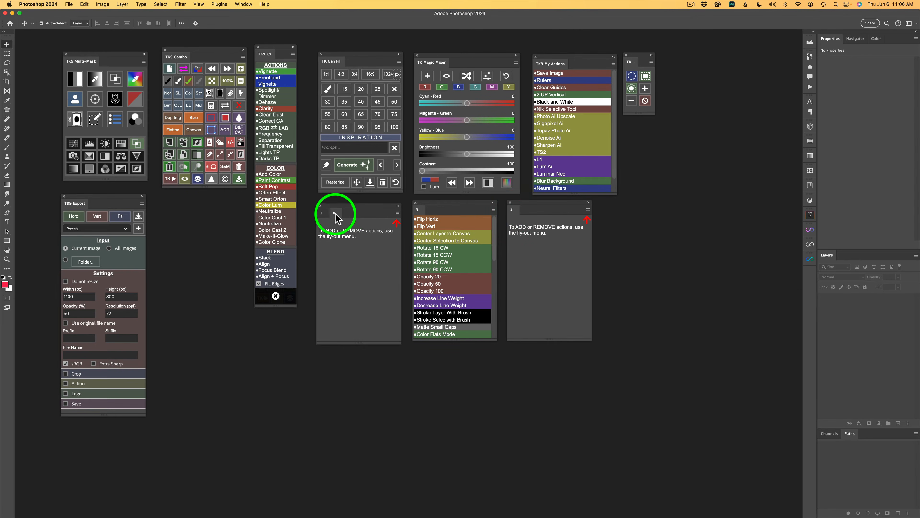
drag(339, 211, 616, 216)
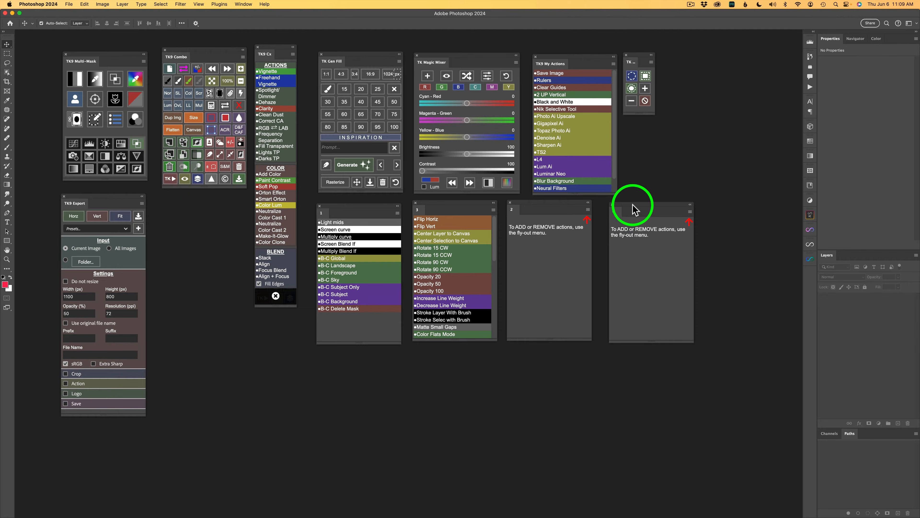
Close the floating My Actions tab 4 and tab 2 panels.
drag(633, 204, 623, 219)
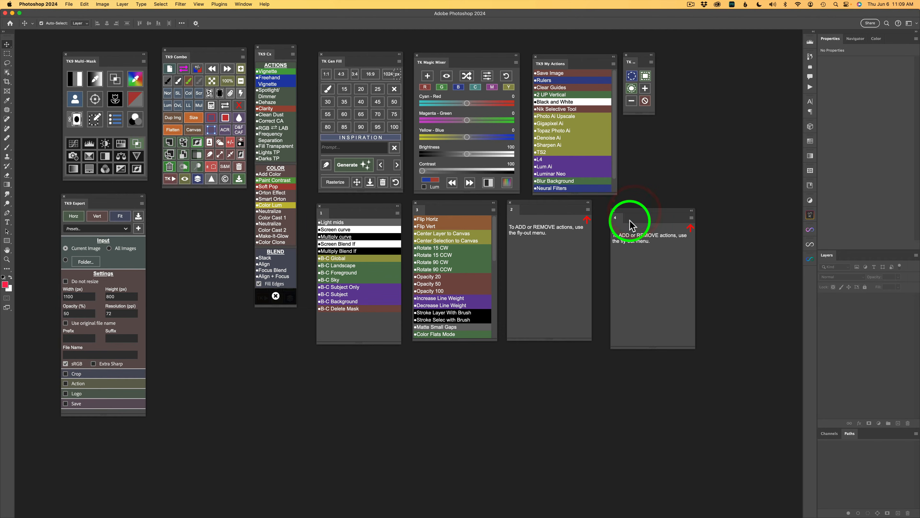
click(613, 211)
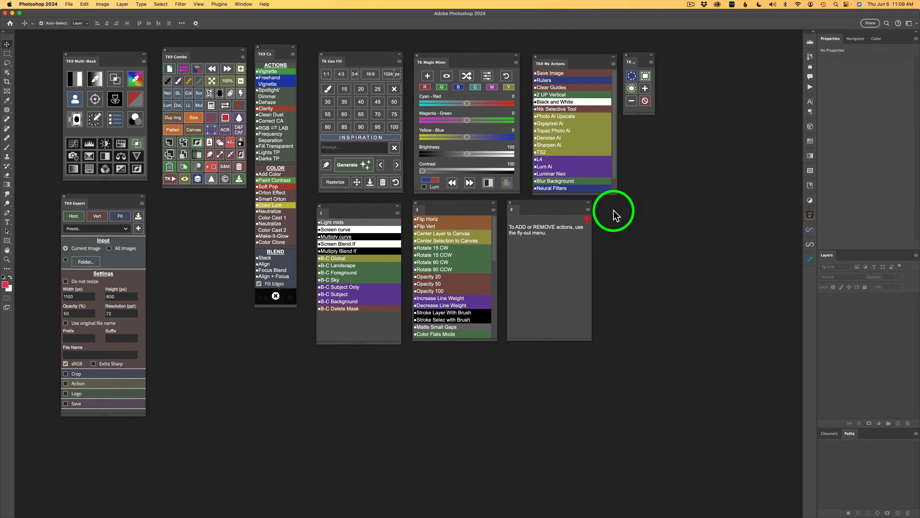
click(510, 202)
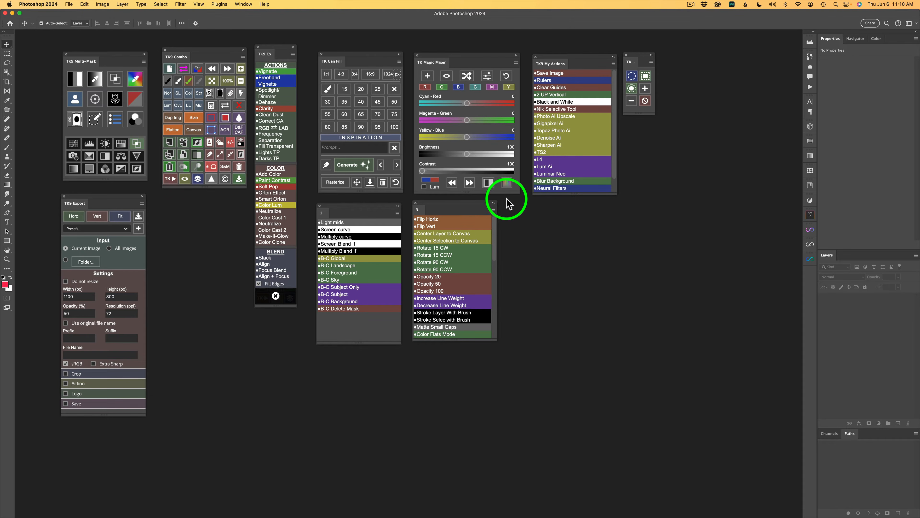
Reopen the TK9 My Actions-Tab 2 plugin panel.
click(220, 4)
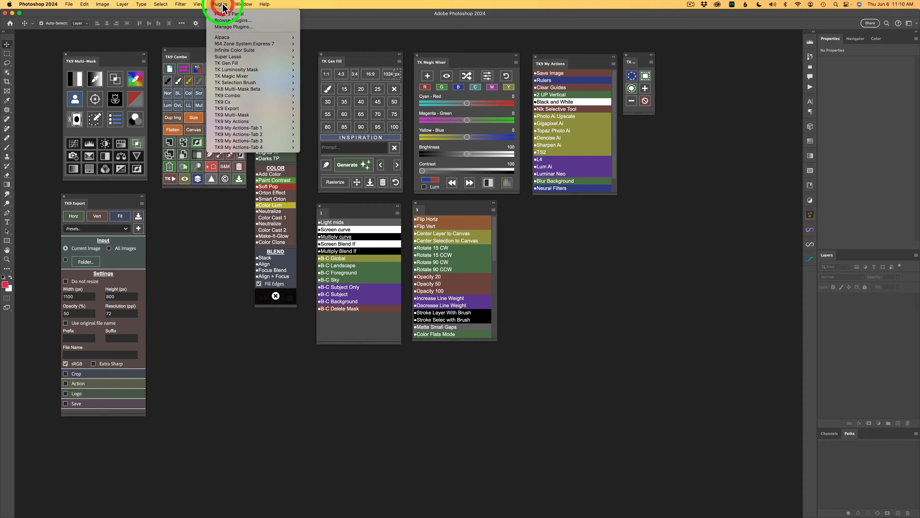
mouse_move(246, 134)
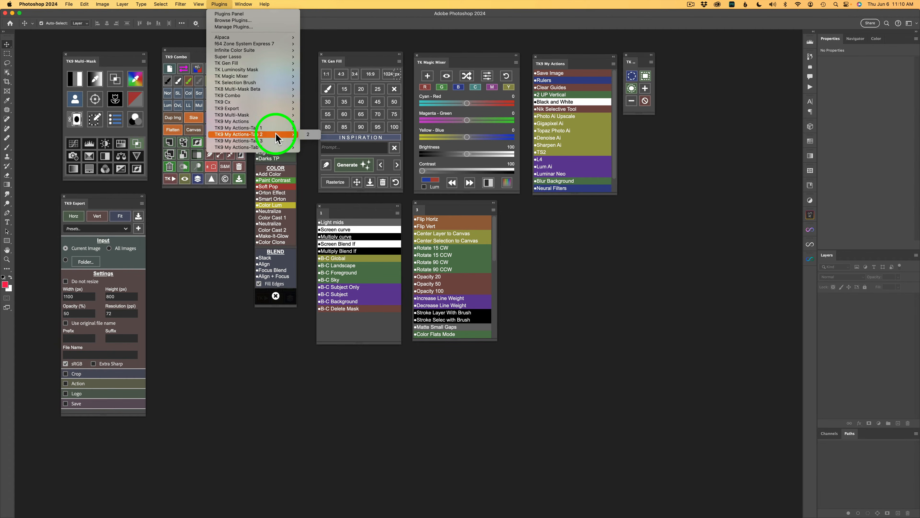
mouse_move(275, 129)
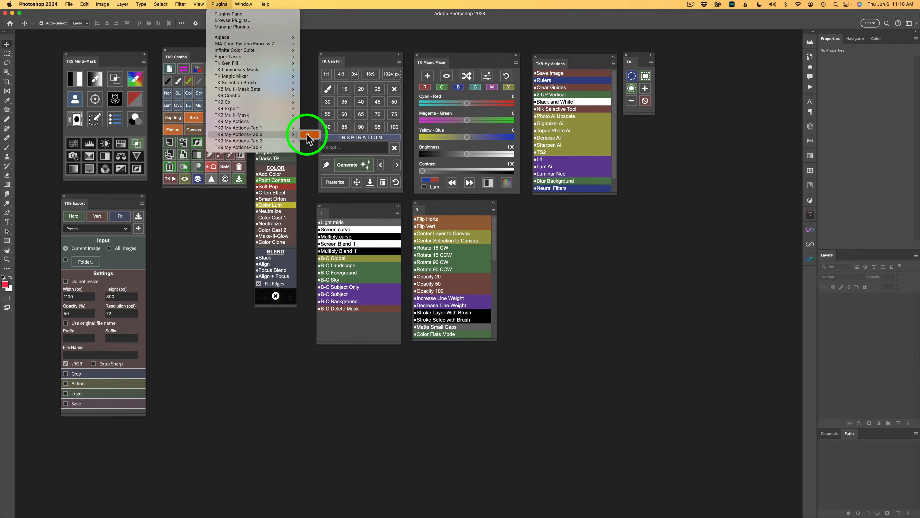
click(308, 135)
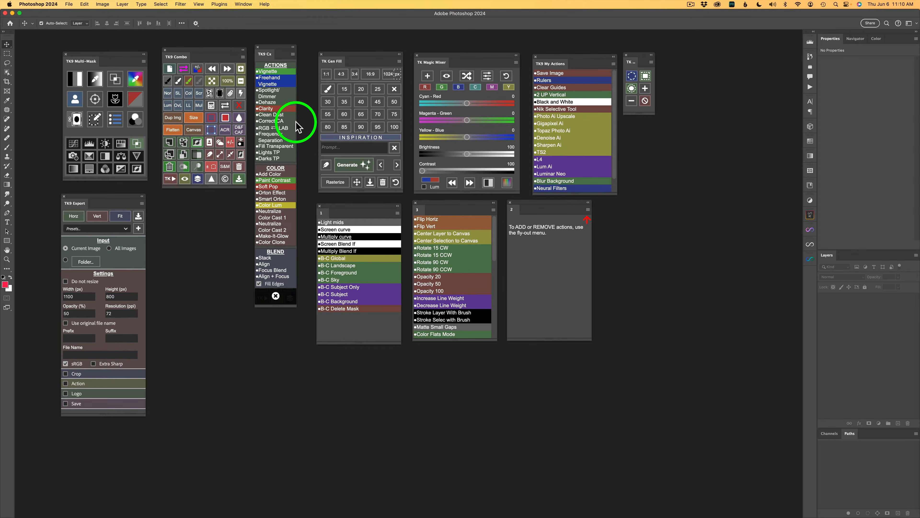
Reopen the TK9 My Actions-Tab 4 plugin panel.
click(220, 4)
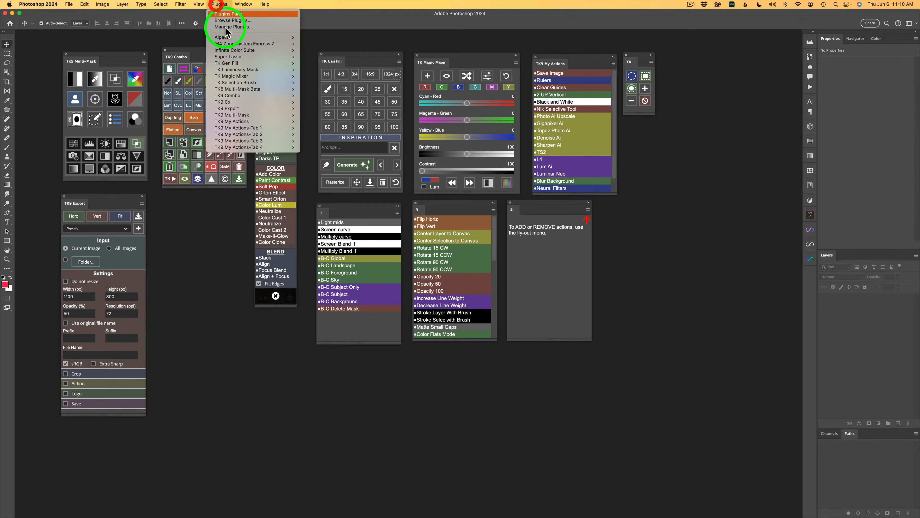
mouse_move(263, 137)
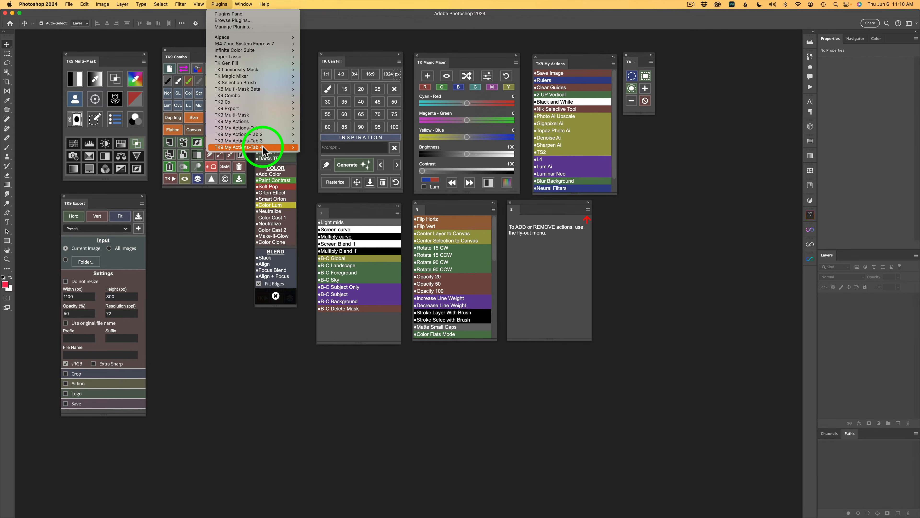
click(309, 148)
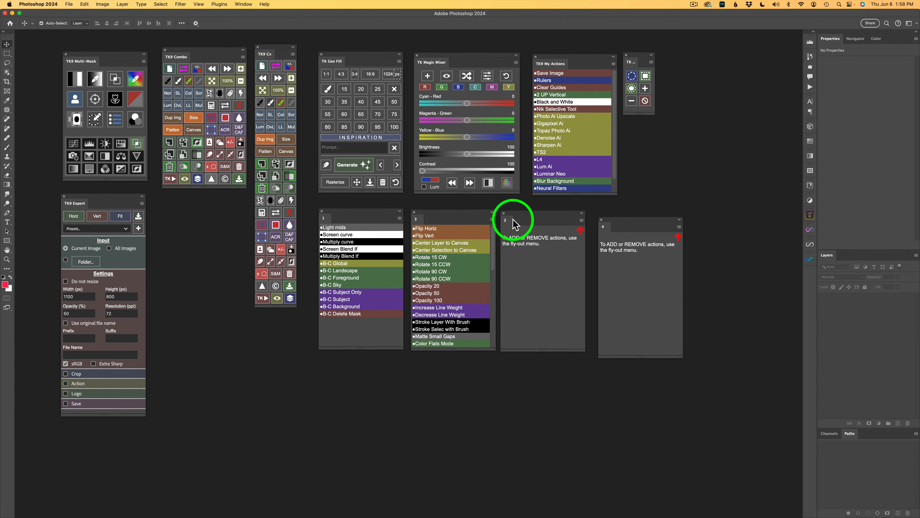
Stack the floating My Actions tab 2 panel on top of the tab 1 panel and shift the stack slightly.
drag(508, 222, 328, 226)
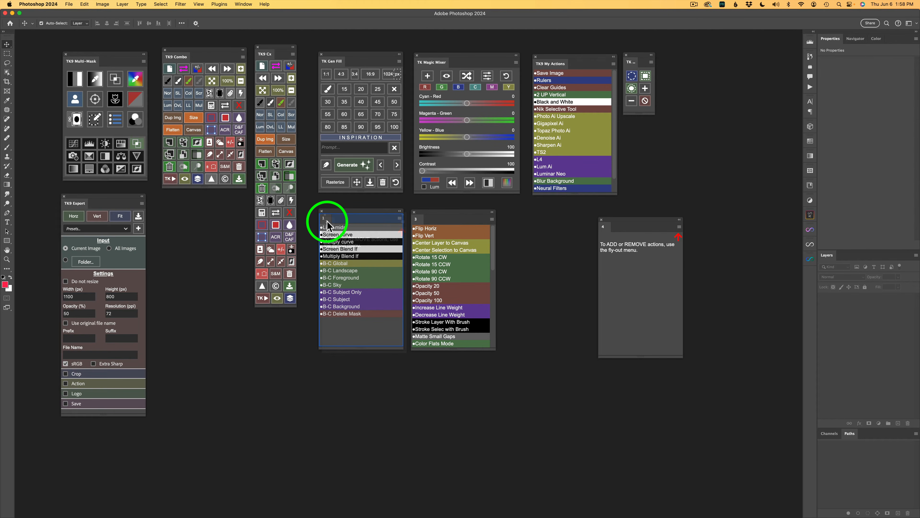
drag(328, 221, 328, 210)
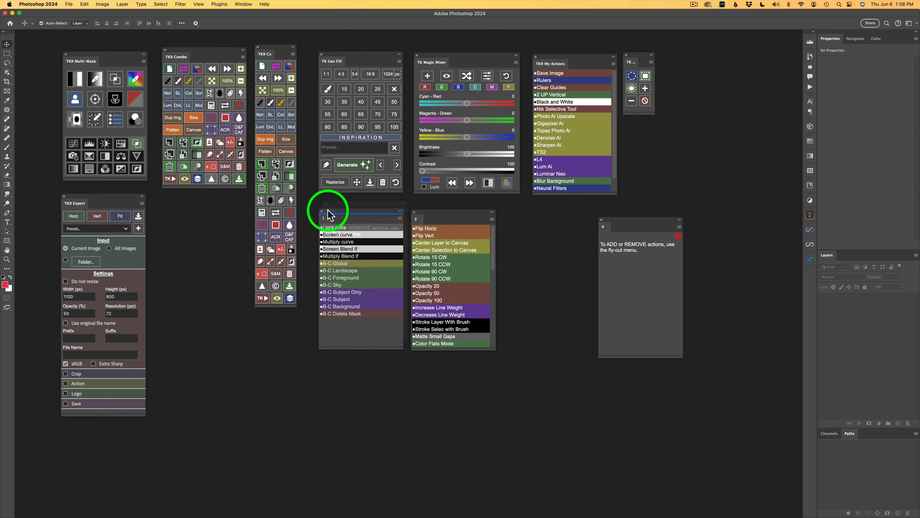
drag(328, 214, 329, 213)
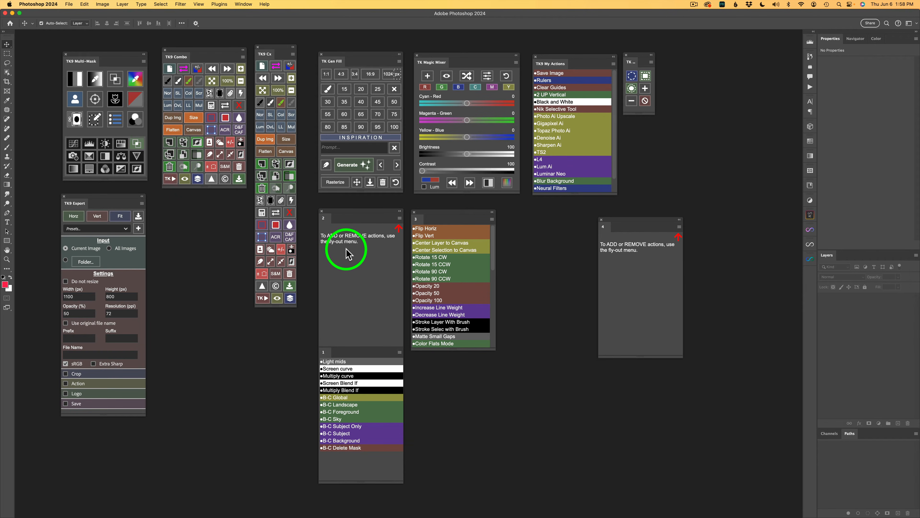
mouse_move(349, 212)
mouse_down()
mouse_move(344, 222)
mouse_move(347, 212)
mouse_up()
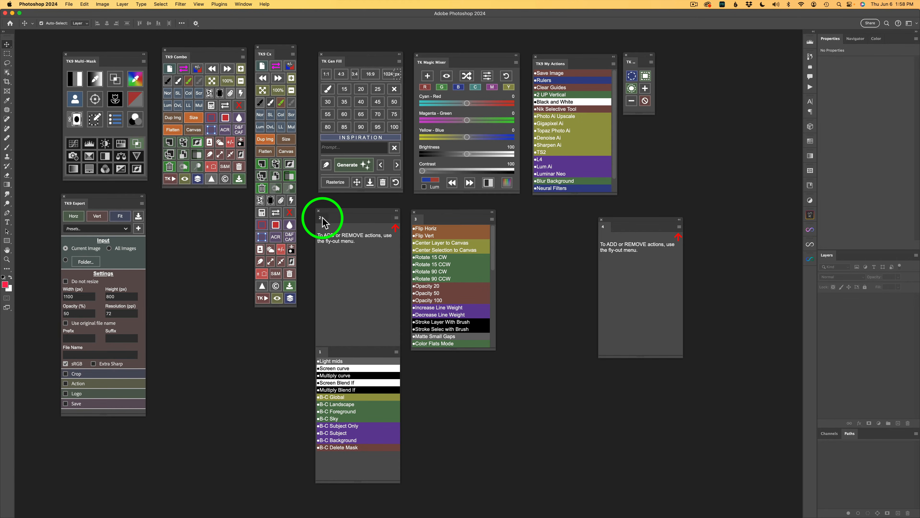
Combine My Actions tabs 1, 2, 3 and 4 into a single floating tabbed group in numerical order.
drag(323, 217, 326, 358)
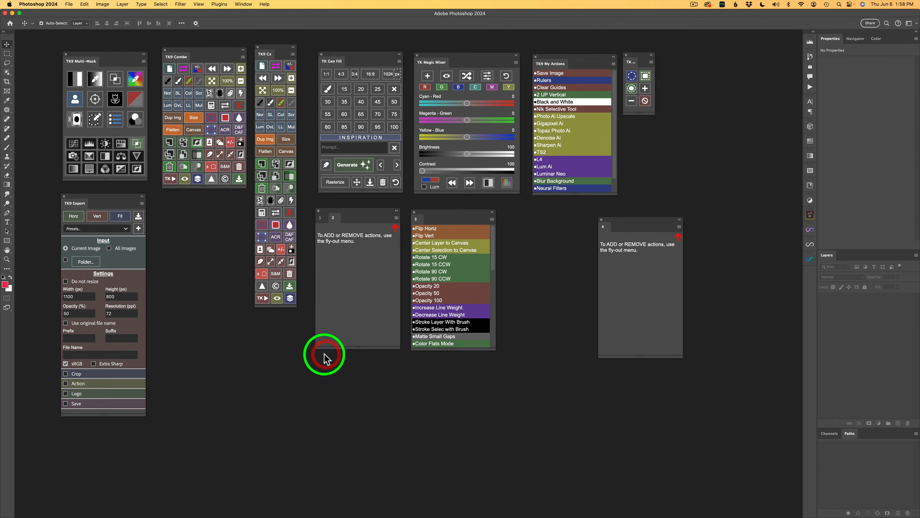
click(321, 218)
click(333, 218)
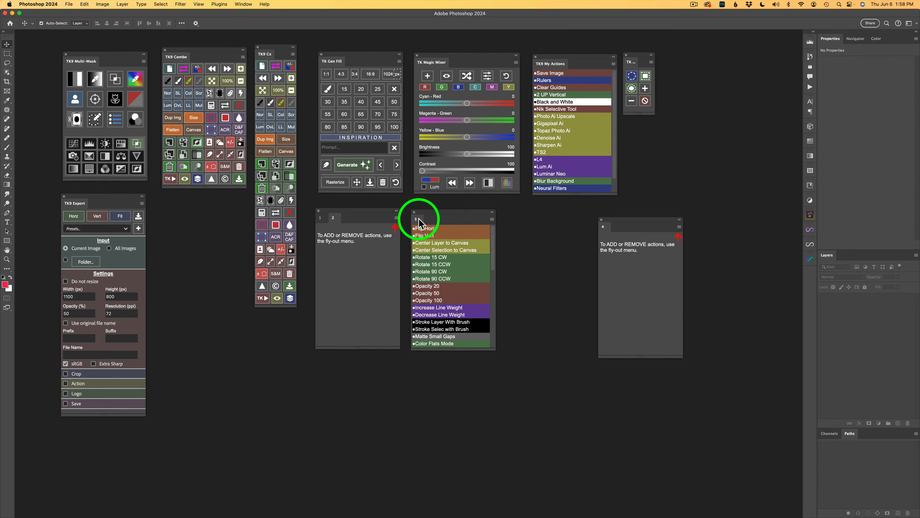
drag(418, 220, 324, 219)
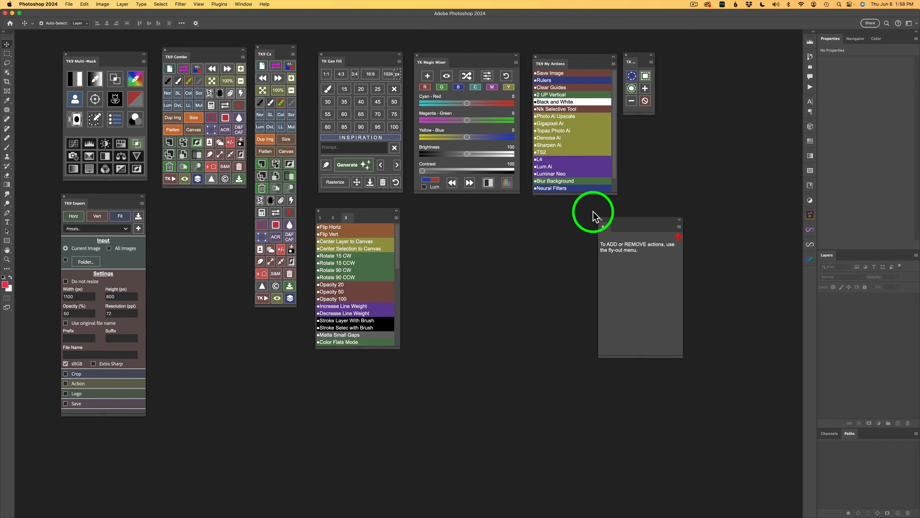
drag(602, 226, 327, 224)
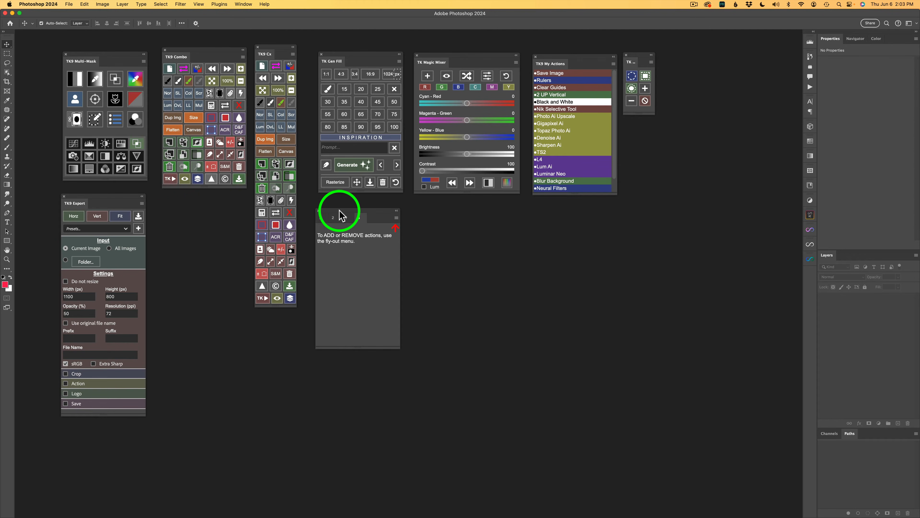
Dock the My Actions tab group as a full-height column beside the collapsed icon strip and show tab 1.
drag(340, 211, 796, 278)
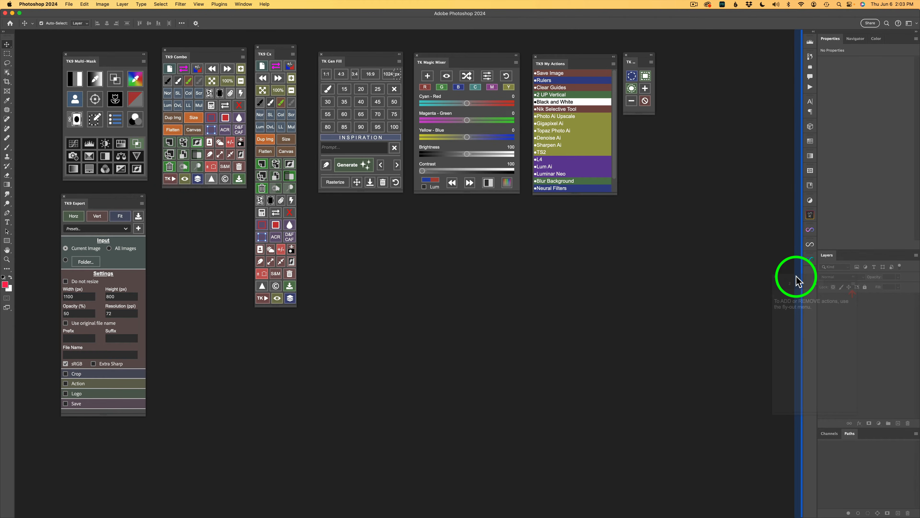
drag(797, 276, 796, 277)
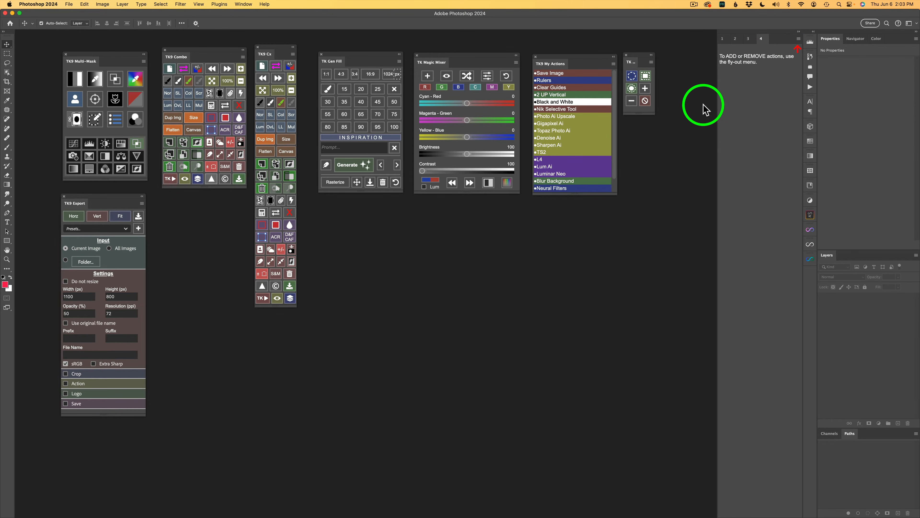
click(723, 40)
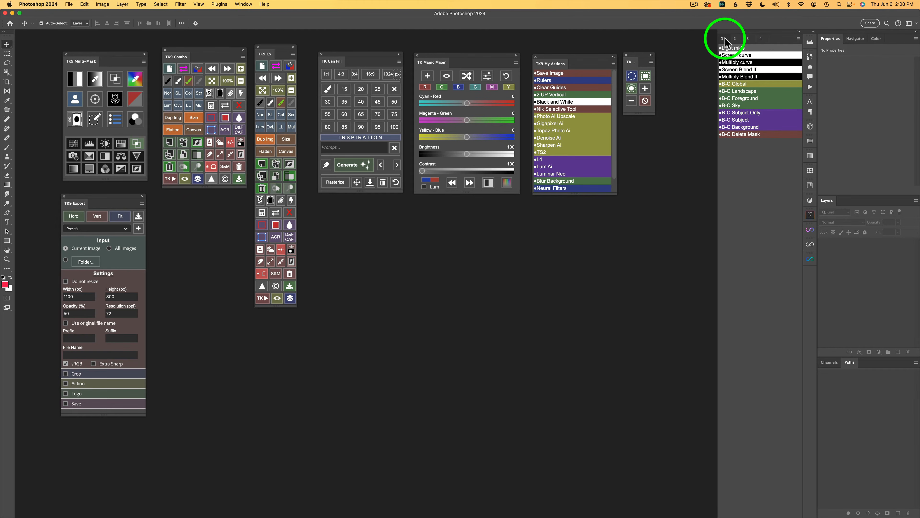
Move My Actions tabs 1, 2, 3 and 4 one by one from the docked column into the icon strip as separate icons.
drag(724, 39, 810, 271)
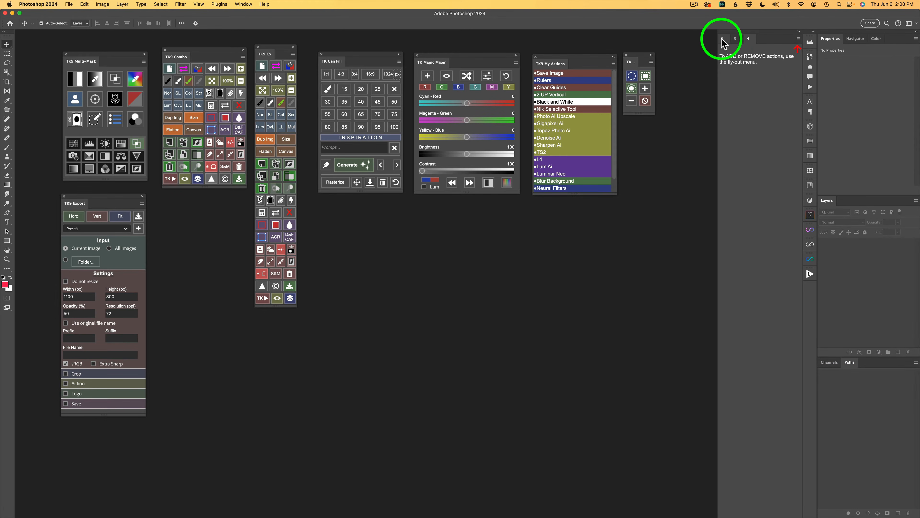
drag(727, 40, 812, 290)
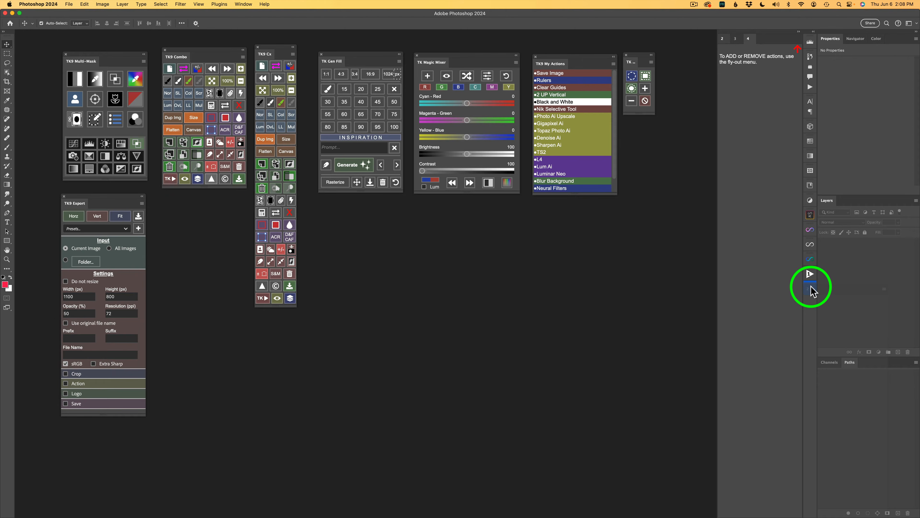
drag(812, 286, 812, 289)
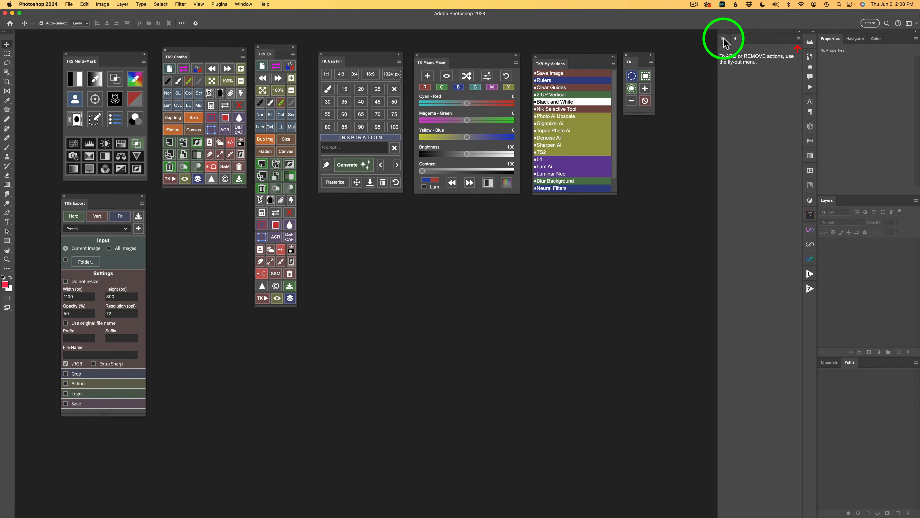
drag(724, 39, 812, 303)
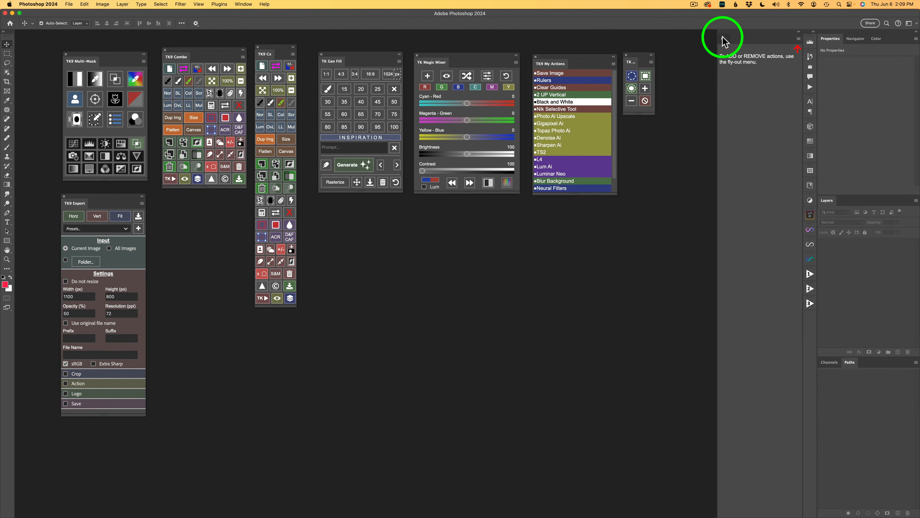
drag(724, 39, 810, 319)
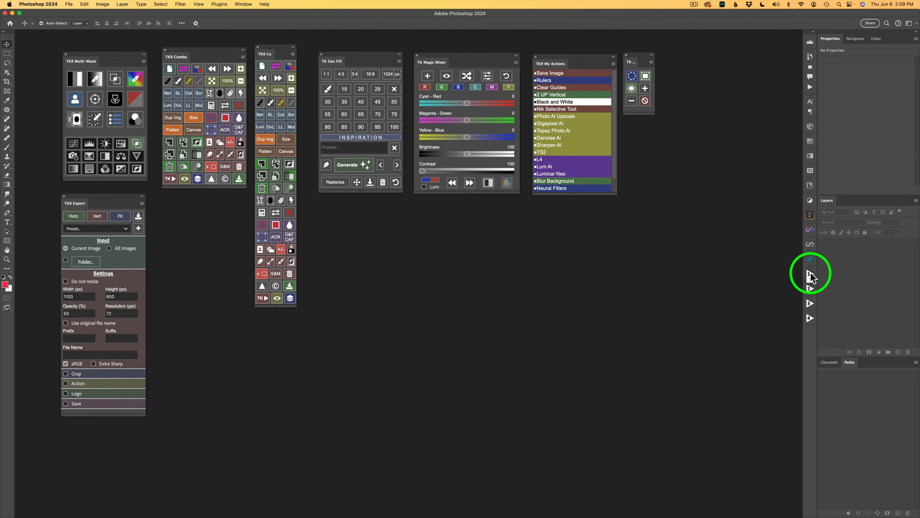
Expand and collapse each of the four My Actions panels from its icon in the strip.
click(811, 274)
click(810, 273)
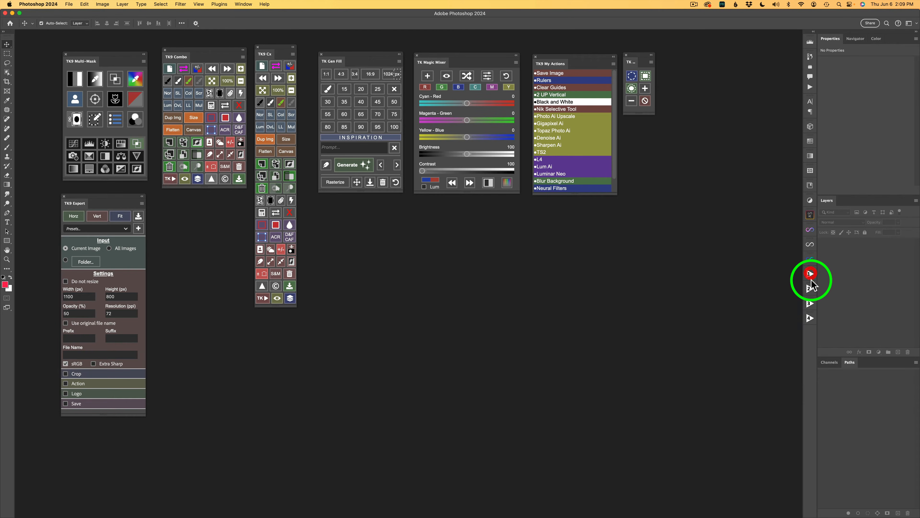
click(811, 289)
click(811, 288)
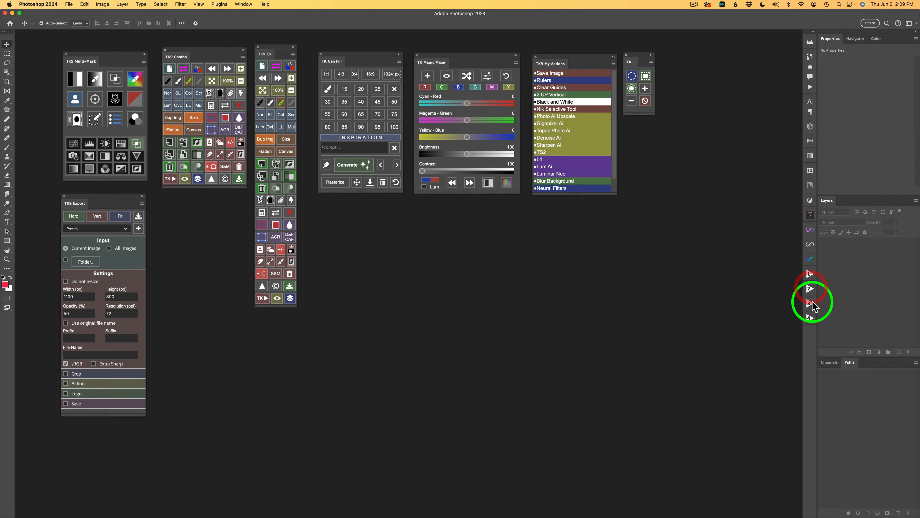
click(809, 304)
click(809, 305)
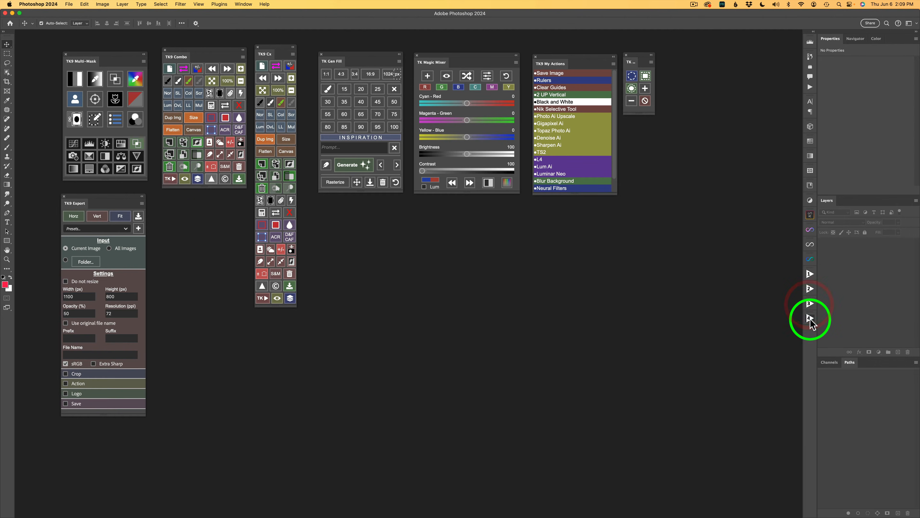
click(810, 319)
click(810, 318)
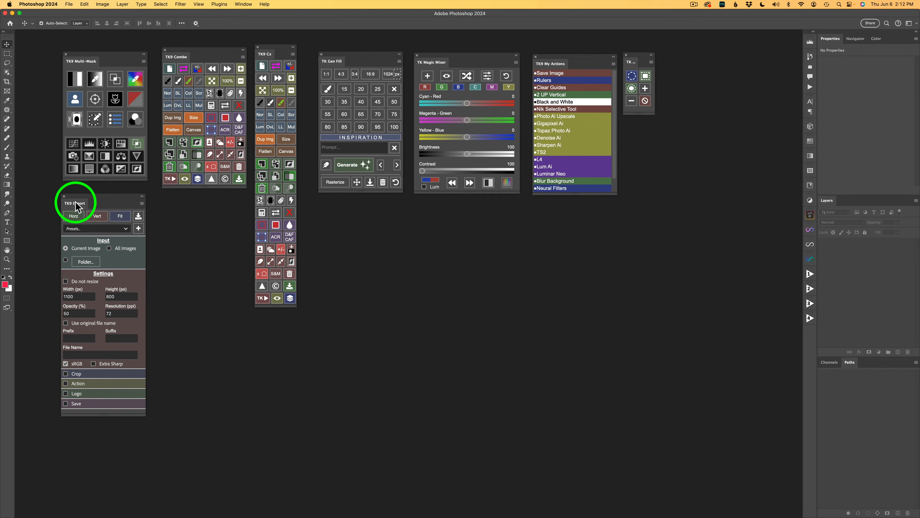
Dock the floating TK9 Export panel as a column outside the icon strip, and re-dock it between the strip and the Layers panel.
drag(76, 207, 797, 336)
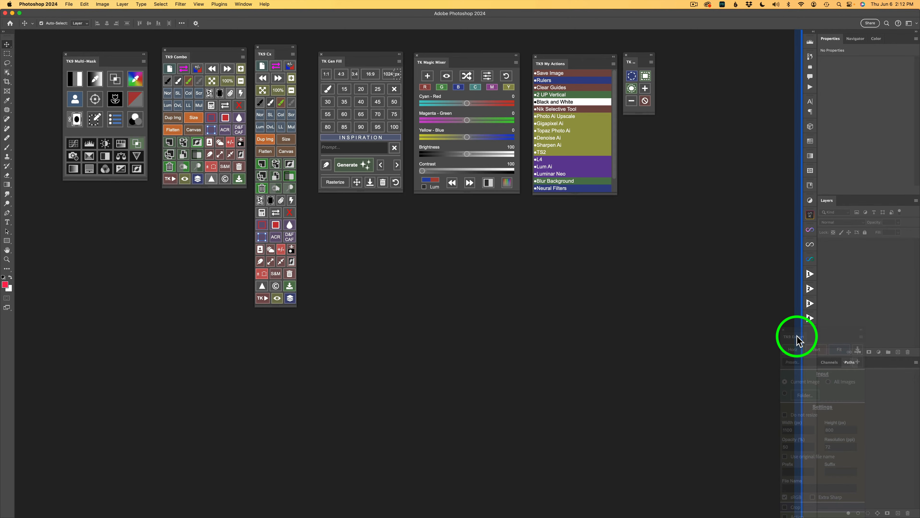
drag(797, 336, 797, 336)
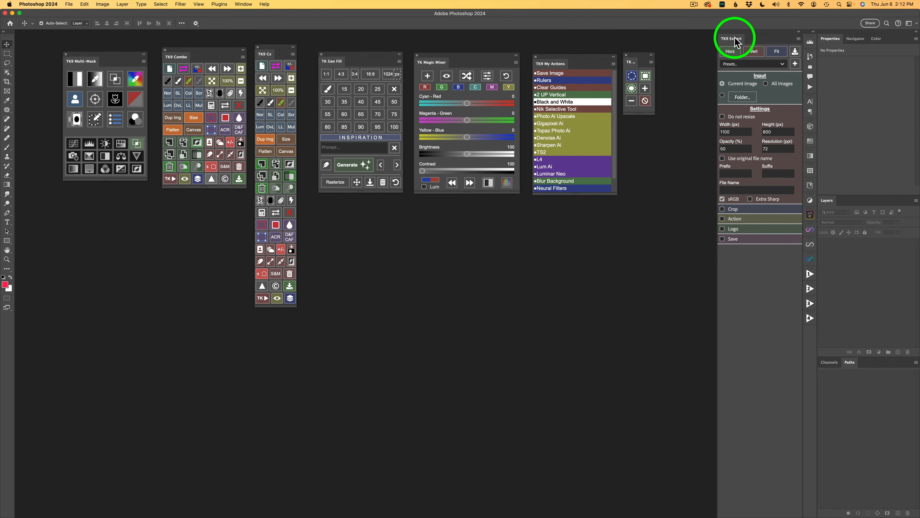
drag(736, 41, 816, 339)
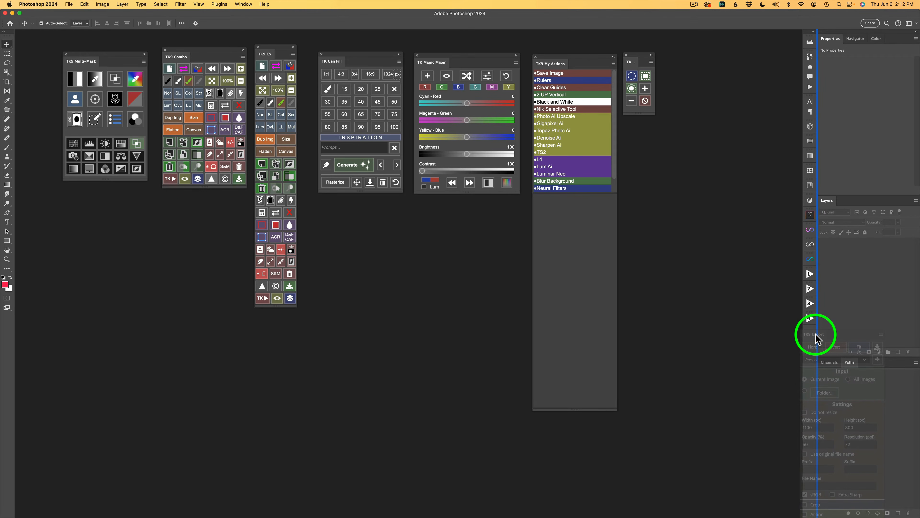
drag(817, 338, 816, 334)
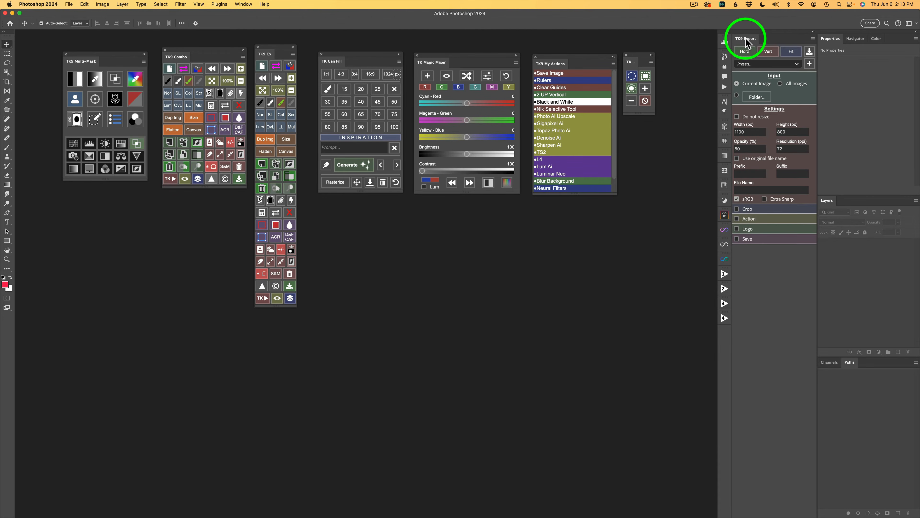
Collapse TK9 Export into an icon in the strip and place it directly above the My Actions tab 1 icon.
drag(746, 42, 808, 339)
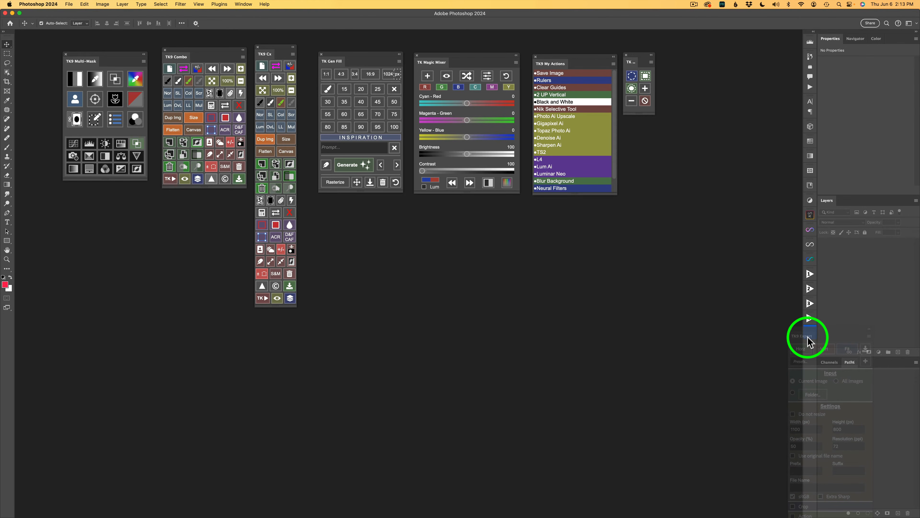
drag(808, 336, 809, 337)
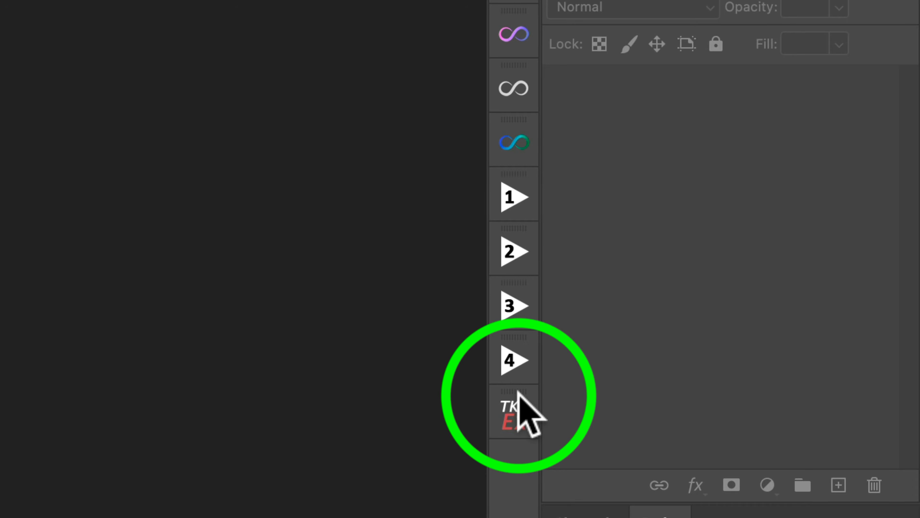
drag(518, 392, 521, 160)
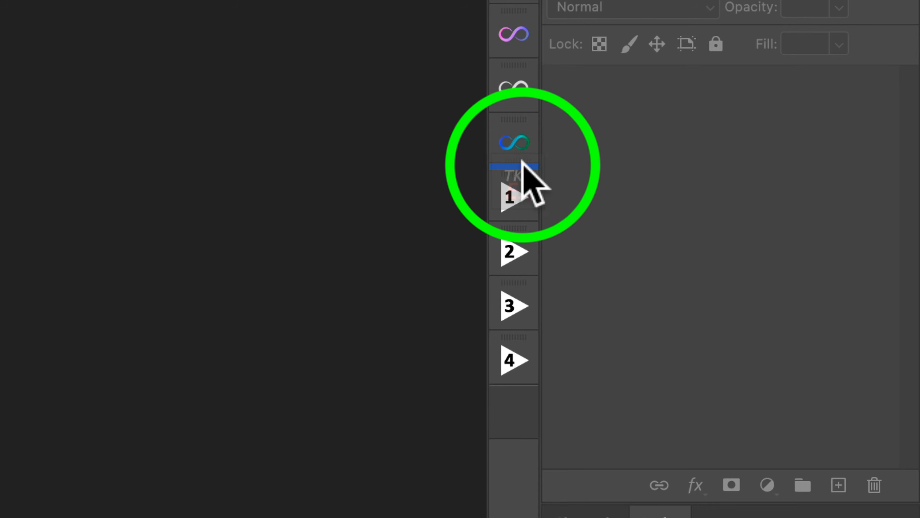
drag(521, 160, 518, 178)
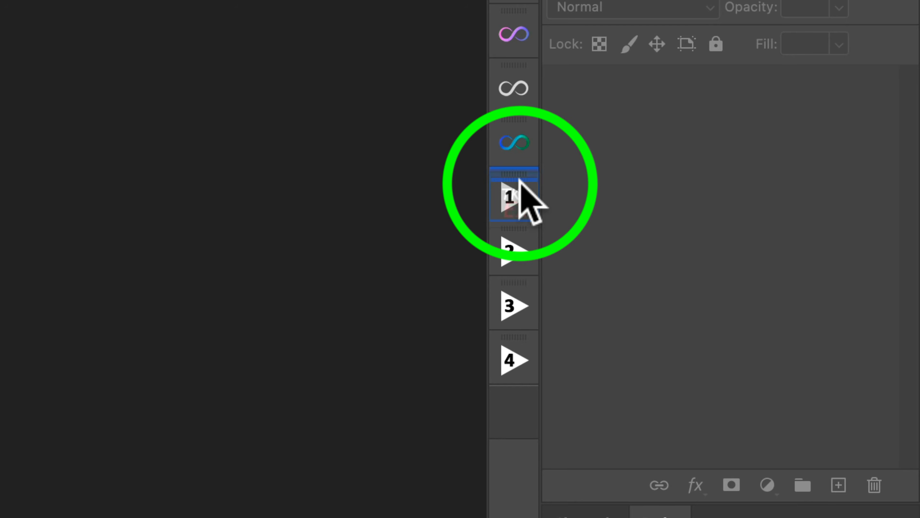
drag(519, 179, 519, 167)
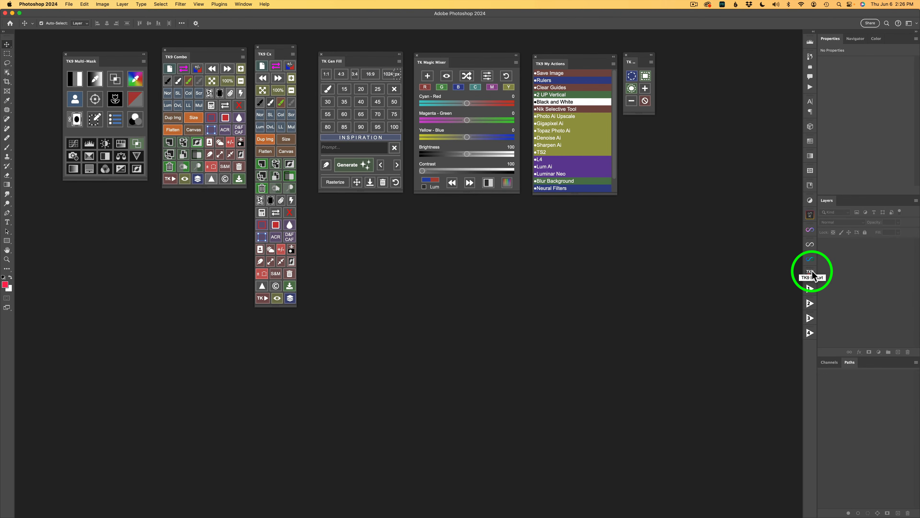
Expand and collapse TK9 Export and My Actions tab 1 from their icons in the strip.
click(812, 270)
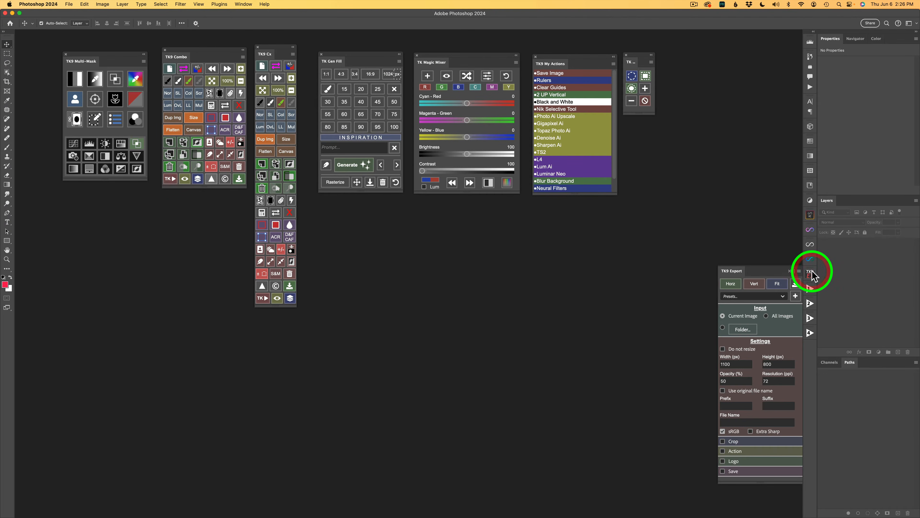
click(812, 270)
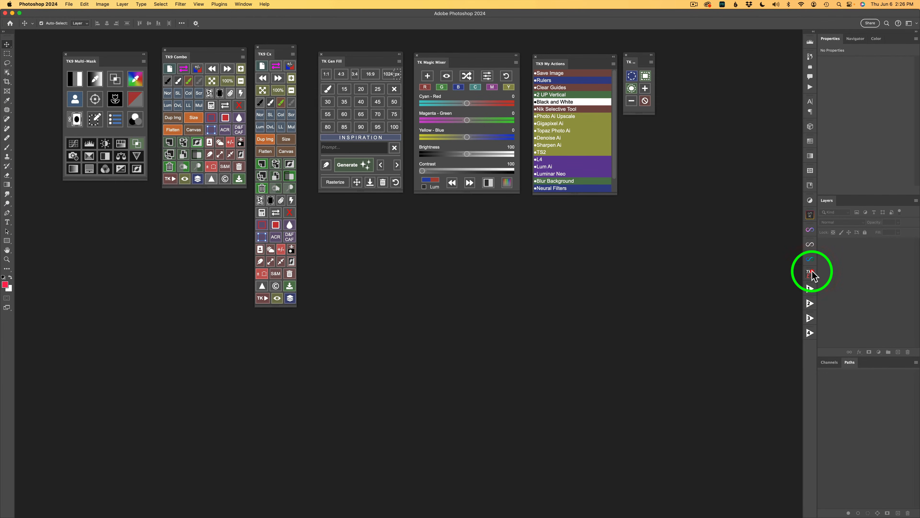
click(810, 290)
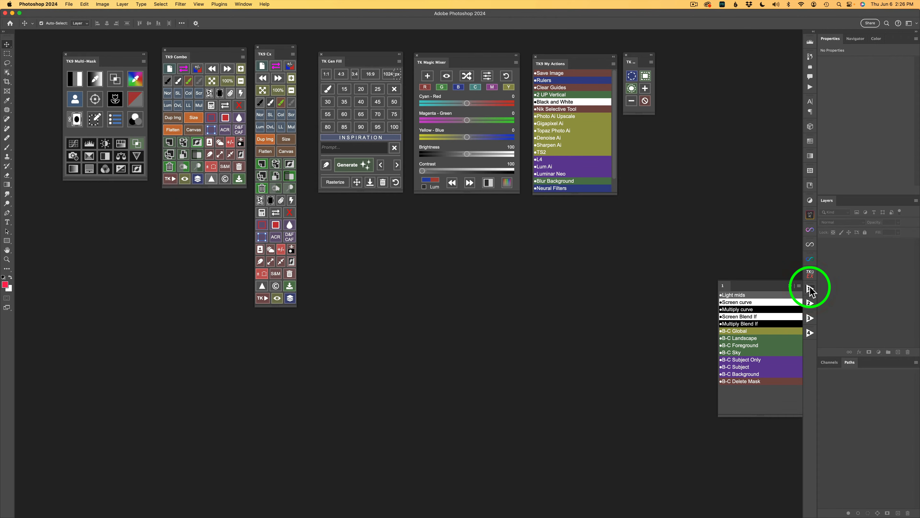
click(810, 287)
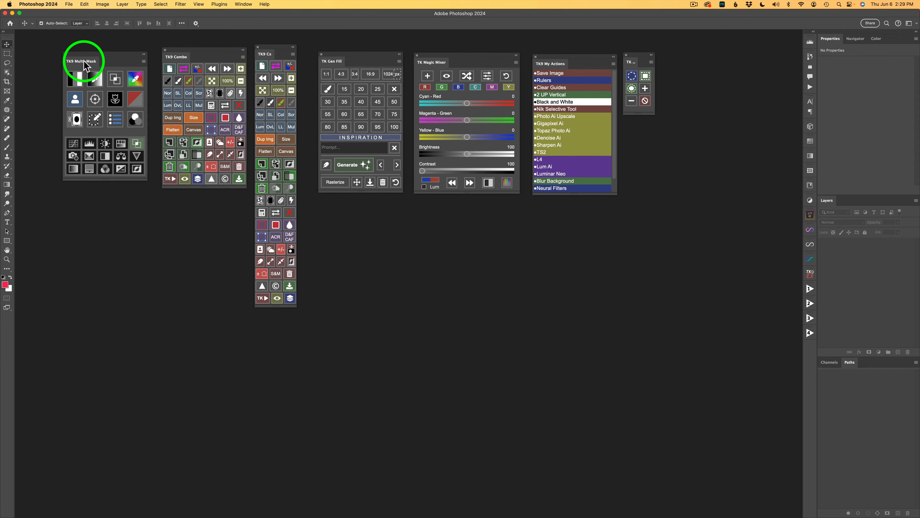
Dock TK9 Multi-Mask as a new column outside the icon strip, and dock TK9 Combo directly beneath it without a gap.
drag(91, 67, 800, 103)
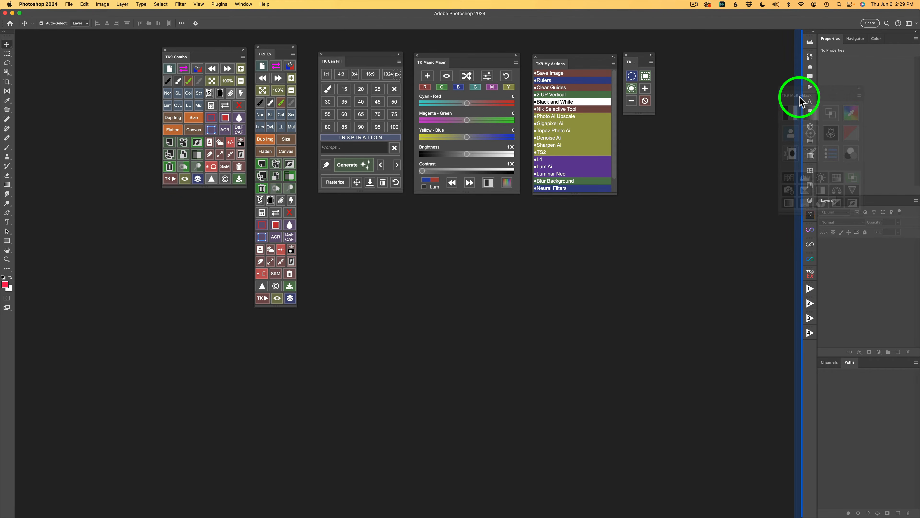
drag(800, 97, 801, 97)
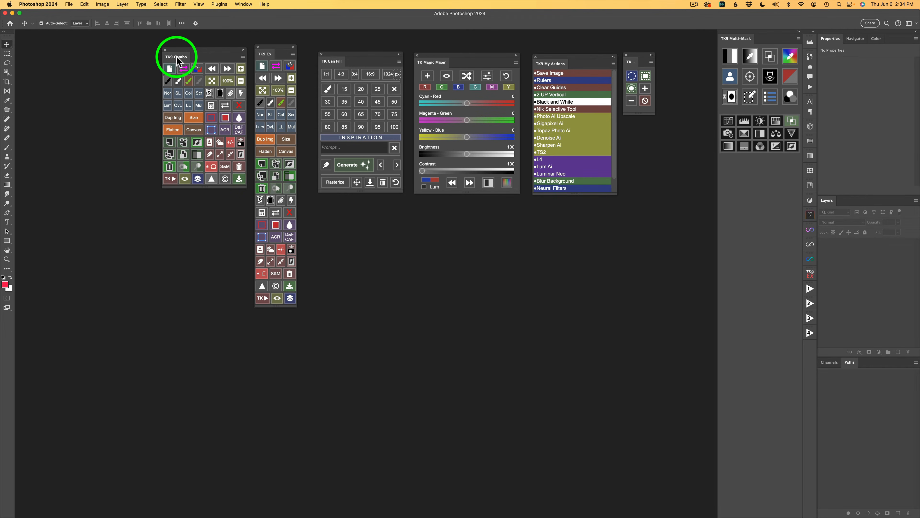
drag(175, 57, 738, 115)
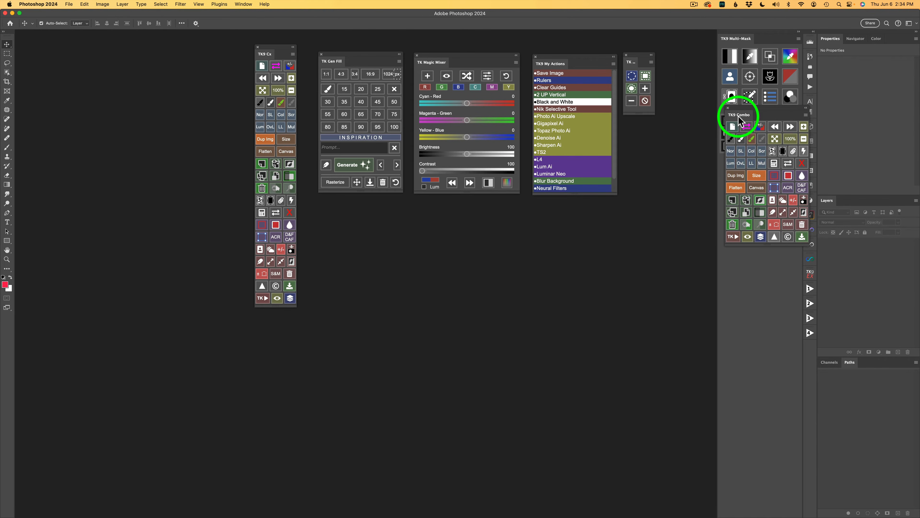
drag(739, 117, 753, 516)
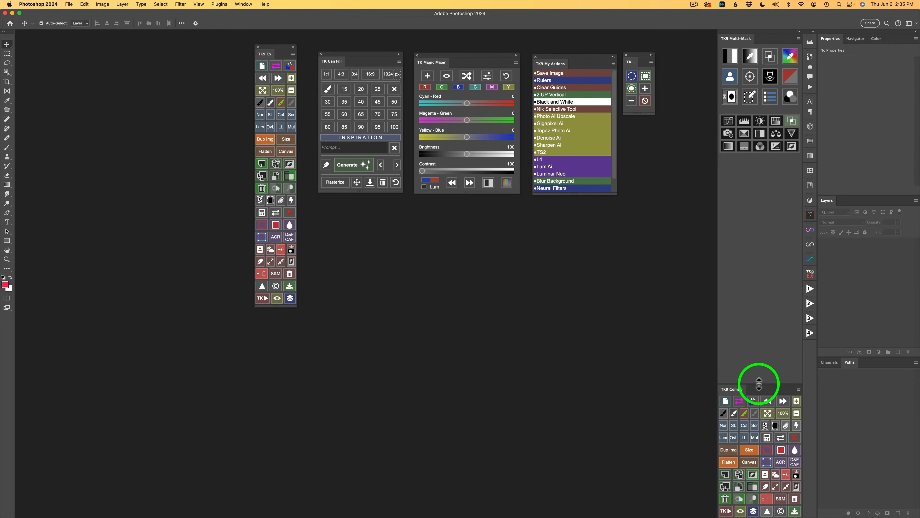
drag(760, 384, 786, 149)
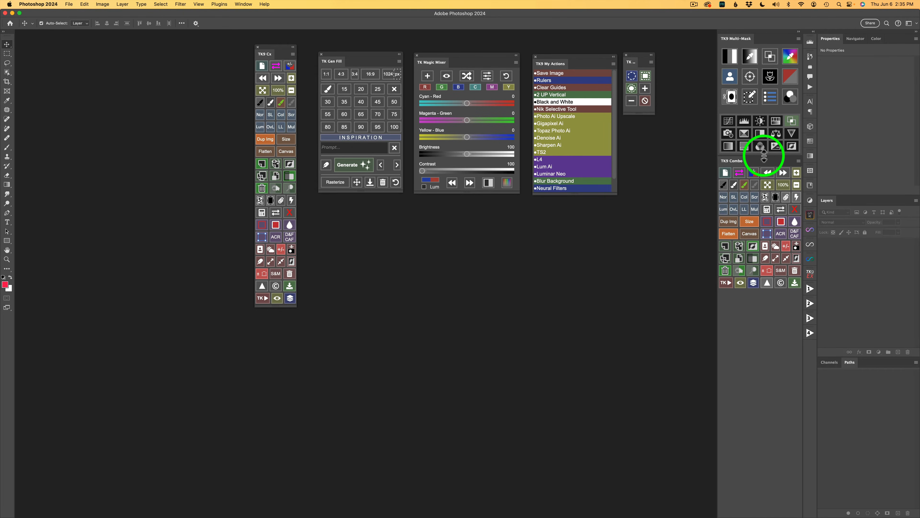
mouse_move(765, 156)
mouse_down()
mouse_move(750, 261)
mouse_move(760, 151)
mouse_up()
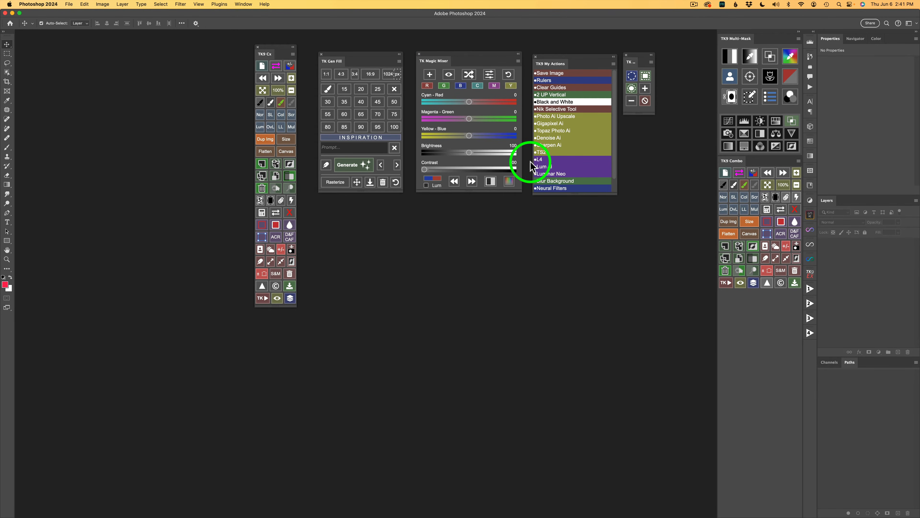
Dock TK Magic Mixer beneath TK9 Combo in the same column and close the empty space between them.
drag(439, 62, 743, 517)
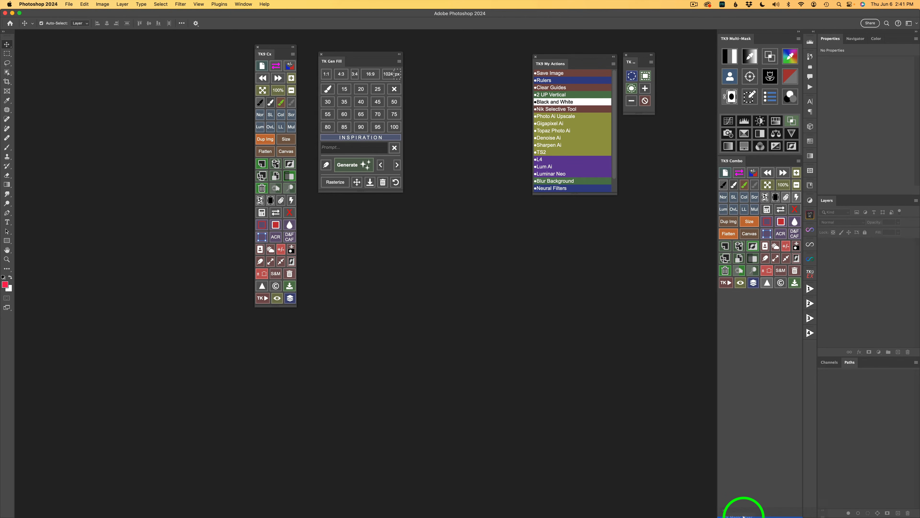
drag(743, 516, 744, 516)
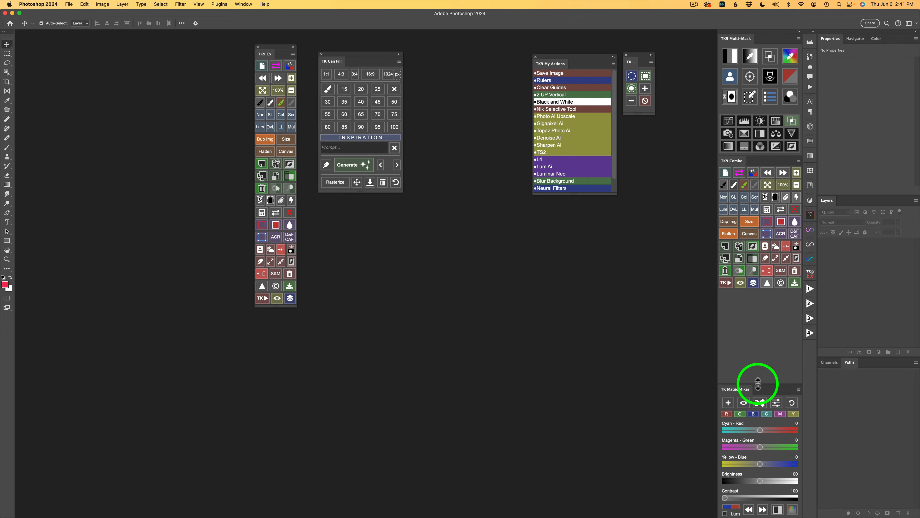
drag(758, 383, 757, 279)
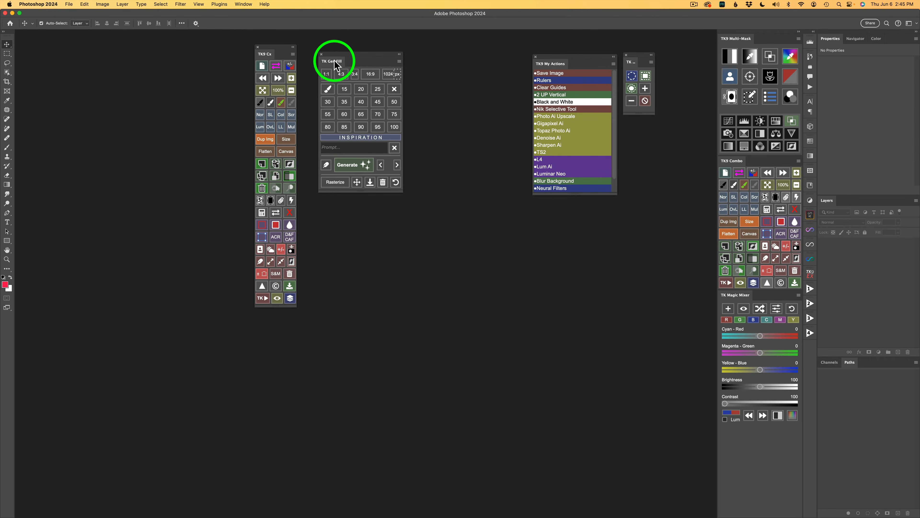
Group TK Gen Fill with TK Magic Mixer as a tab, switch between the two, and leave TK Magic Mixer in front.
drag(334, 65, 743, 296)
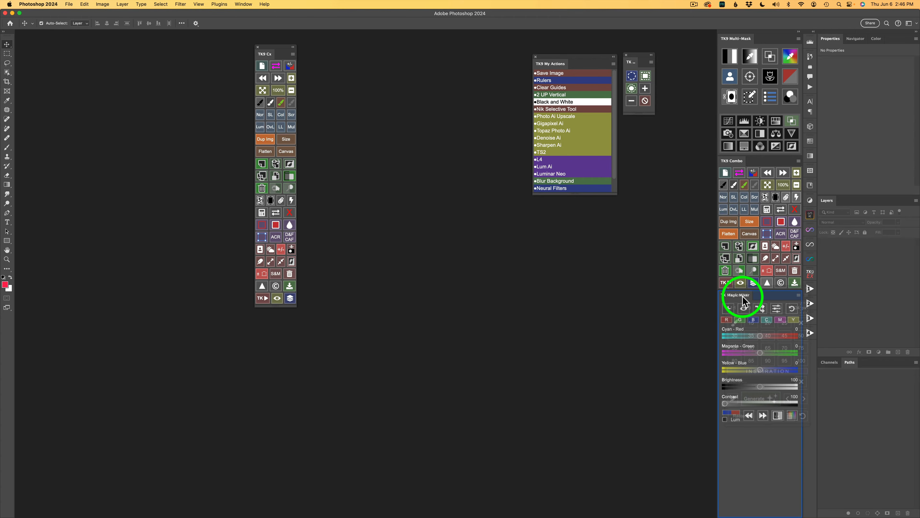
drag(743, 297, 743, 296)
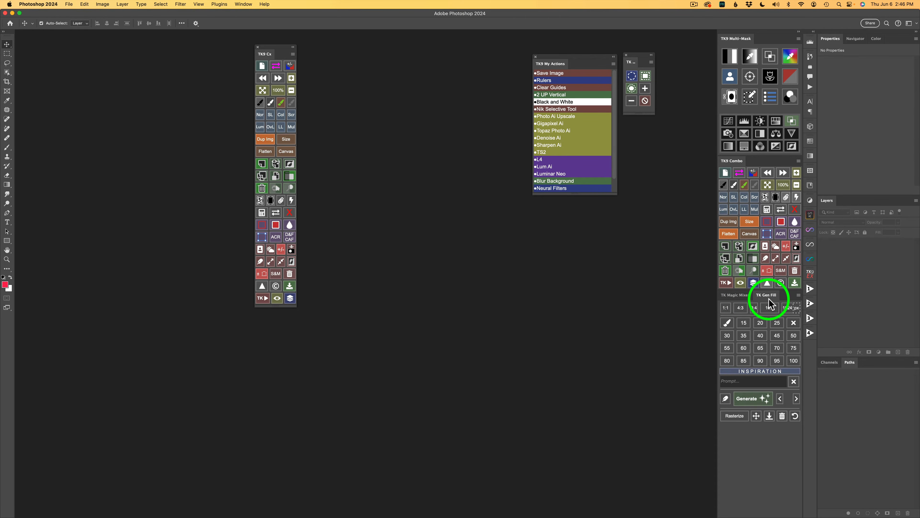
click(735, 295)
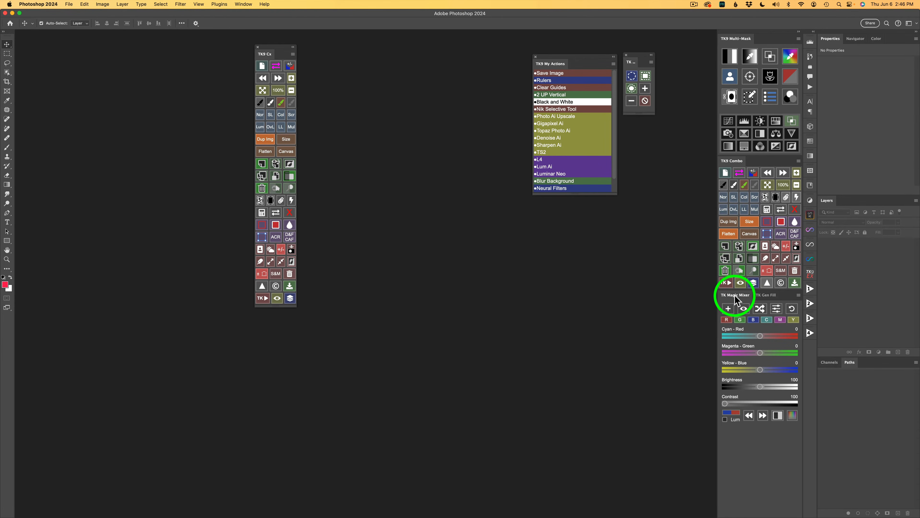
click(767, 294)
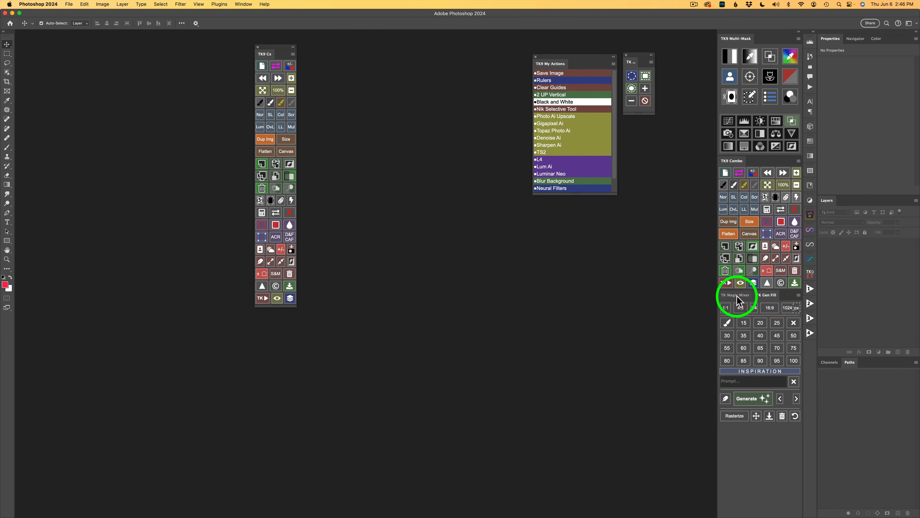
click(737, 296)
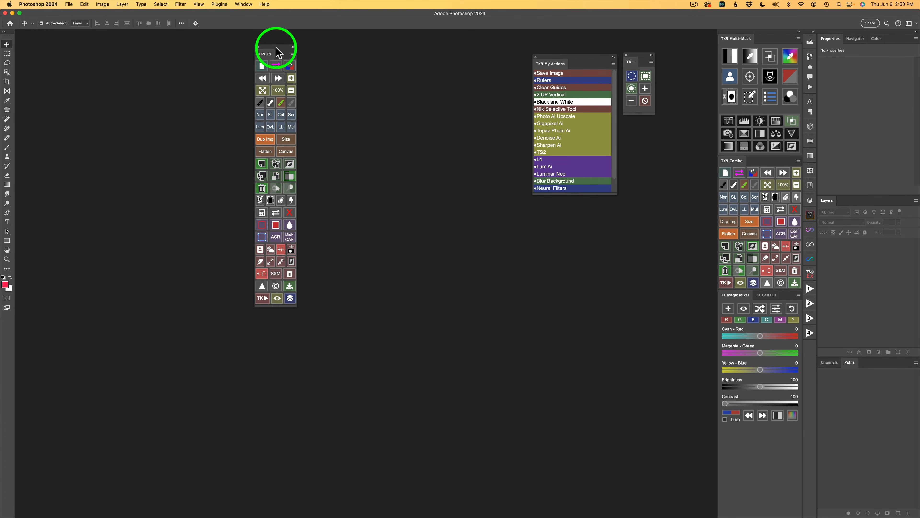
Dock TK9 Cx as a column outside the TK9 Multi-Mask column, and dock TK9 My Actions directly beneath it without a gap.
drag(265, 55, 715, 52)
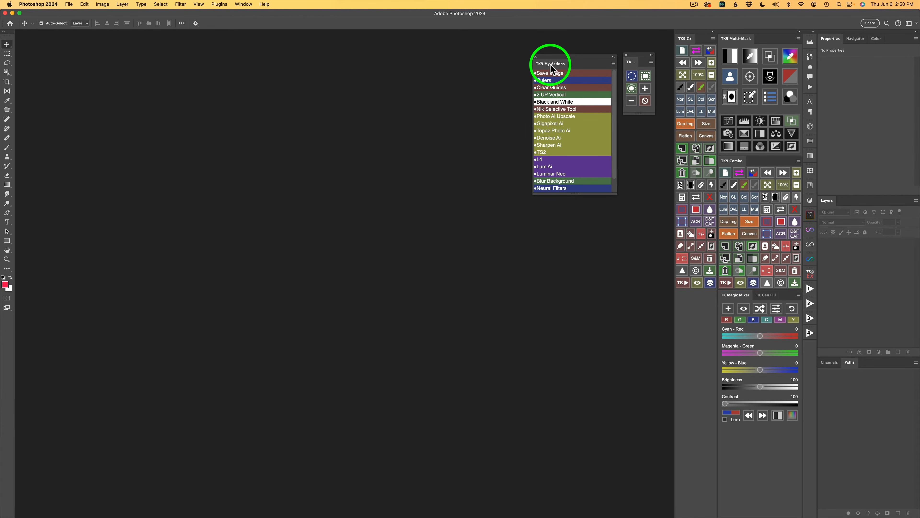
drag(550, 64, 688, 516)
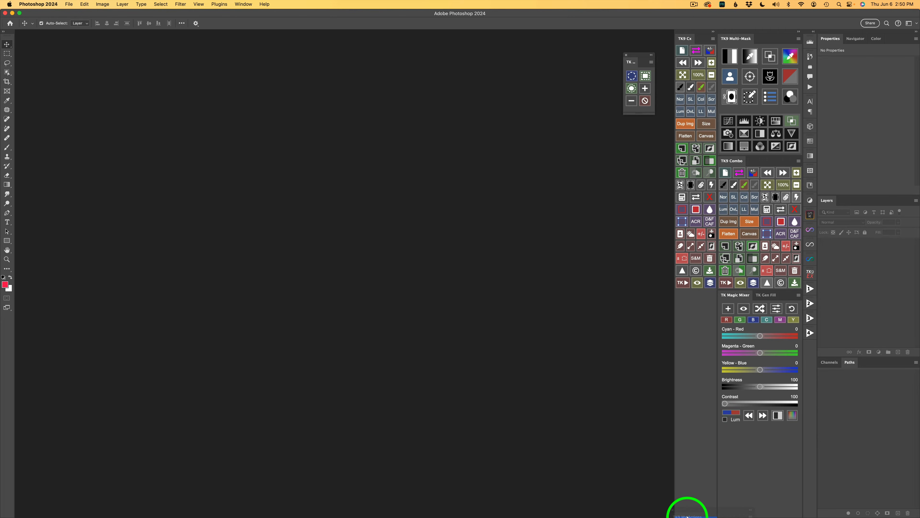
drag(688, 516, 688, 515)
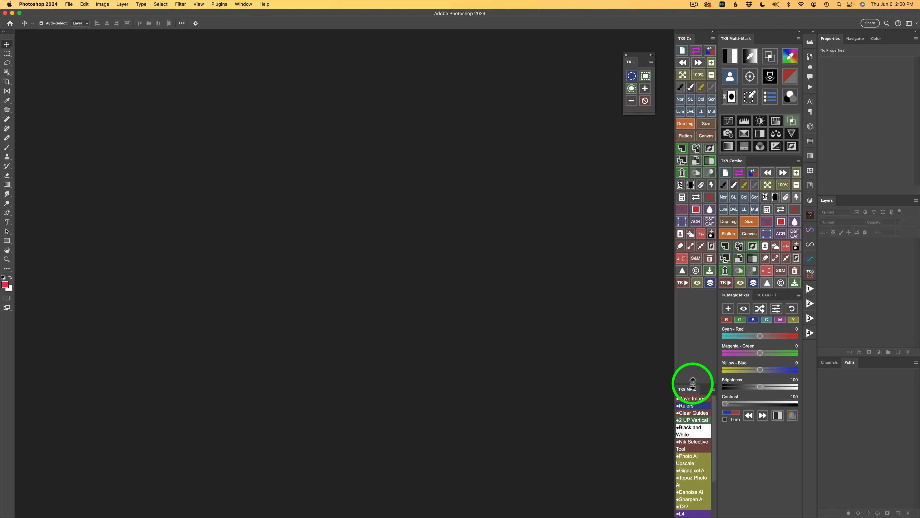
drag(693, 383, 693, 275)
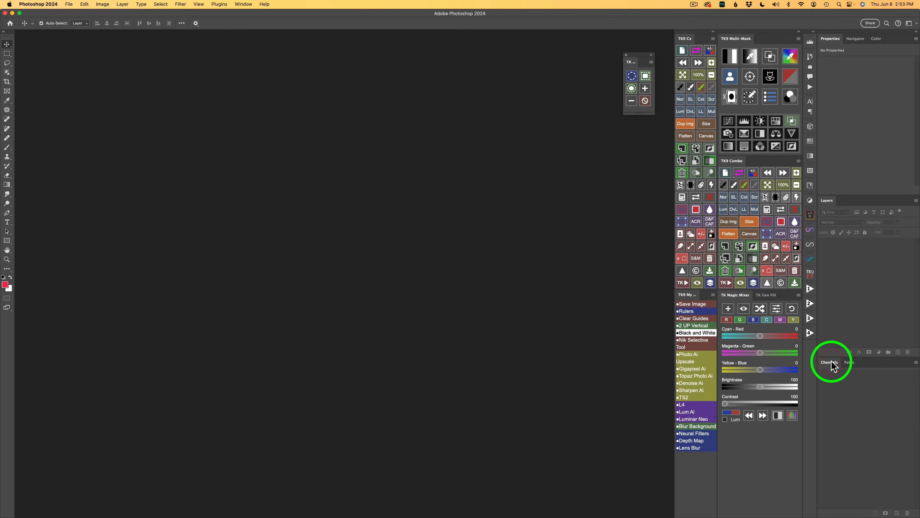
Move the Channels panel beneath TK Magic Mixer and extend it up to the mixer's lower edge.
drag(831, 365, 730, 515)
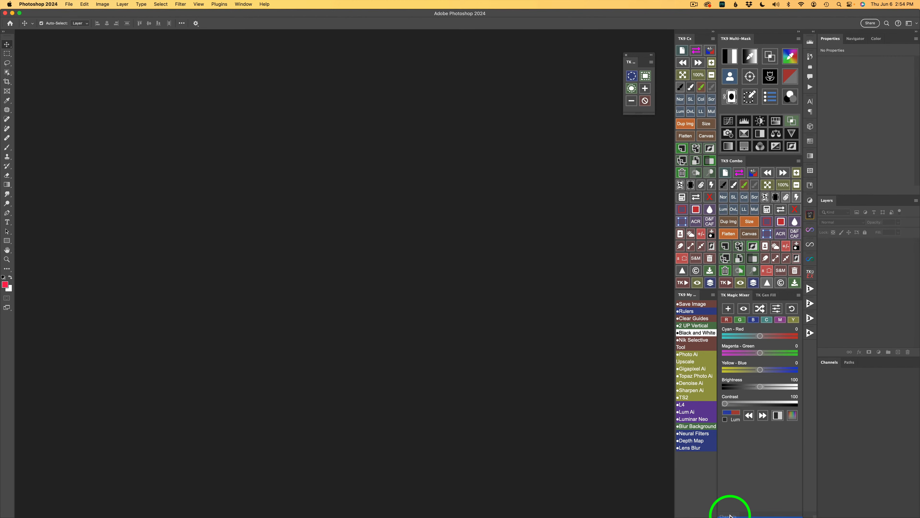
drag(730, 514, 731, 511)
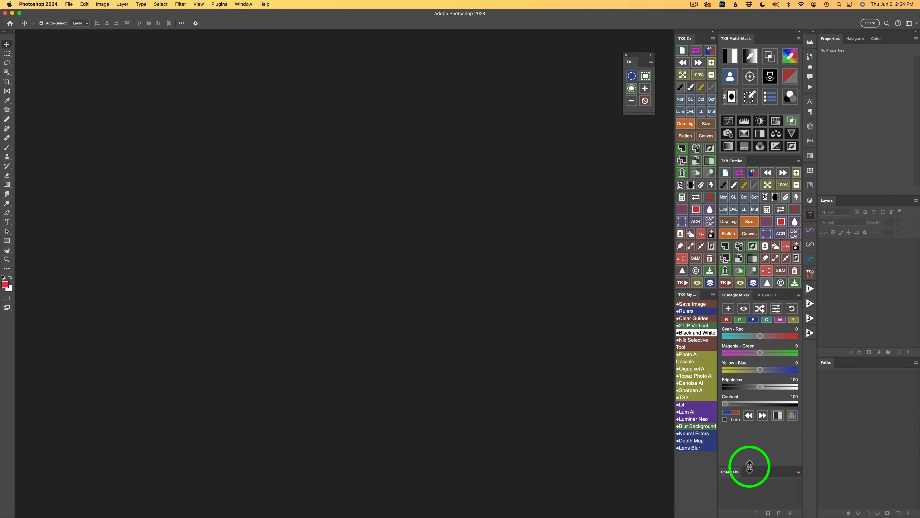
drag(750, 466, 750, 422)
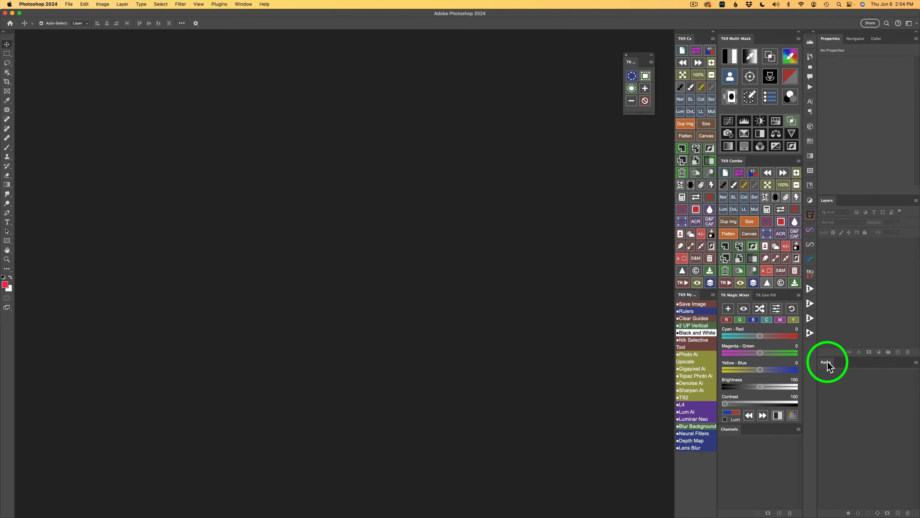
Group the Paths panel with Channels, leaving Channels in front, and extend the Layers panel upward.
drag(828, 364, 766, 426)
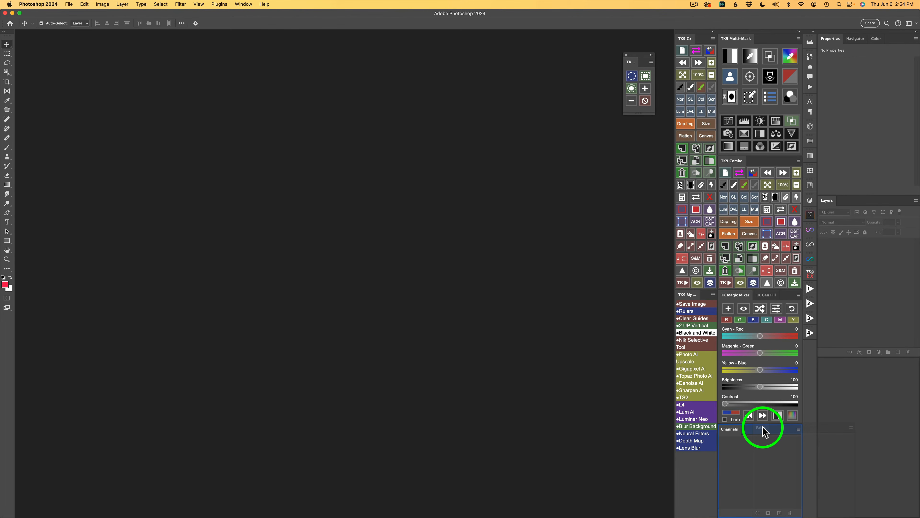
drag(763, 427, 762, 427)
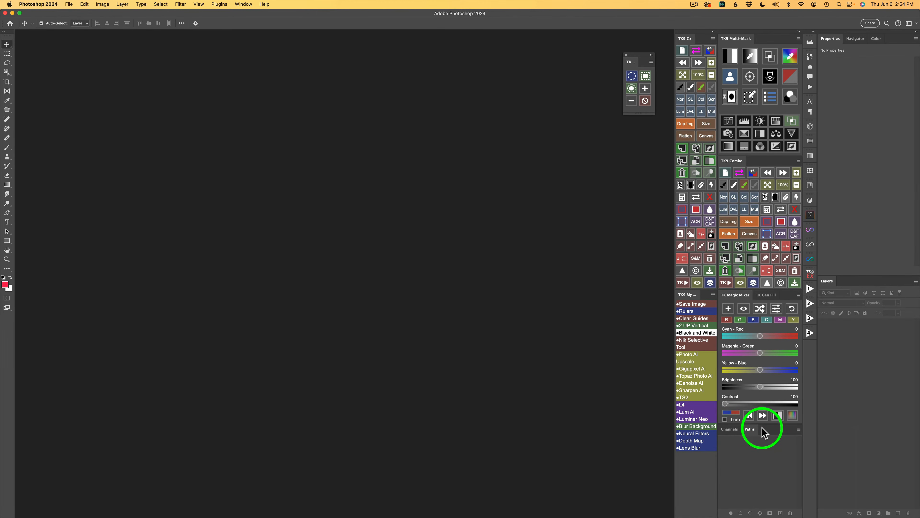
click(734, 429)
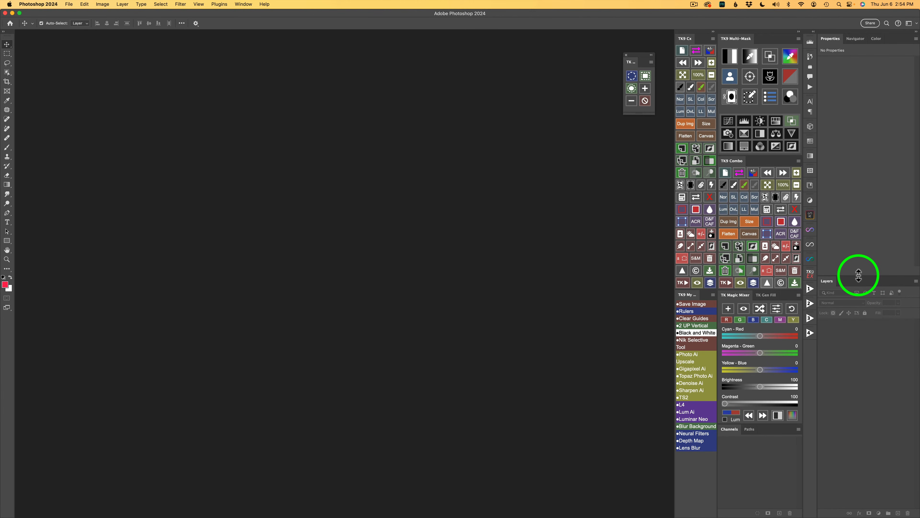
drag(859, 275, 858, 224)
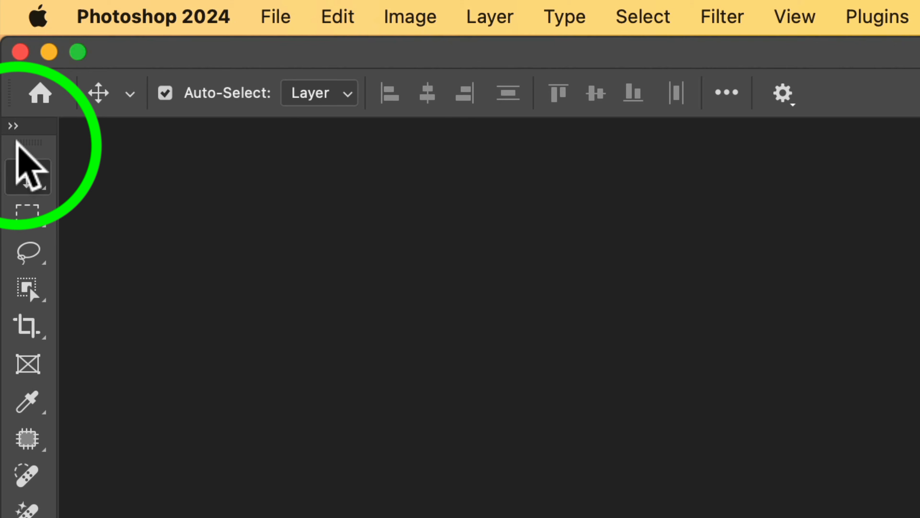
Undock the Tools bar and re-dock it as a column alongside TK9 Cx.
drag(16, 141, 493, 241)
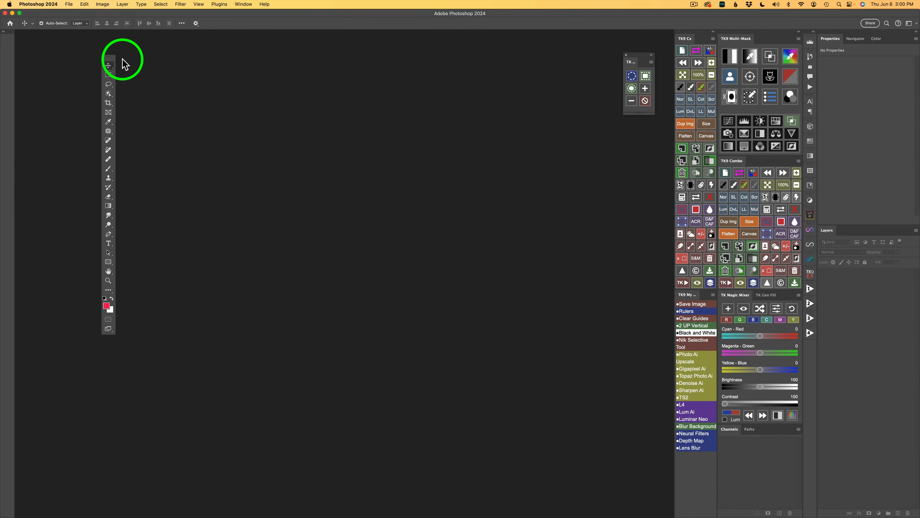
drag(123, 60, 668, 38)
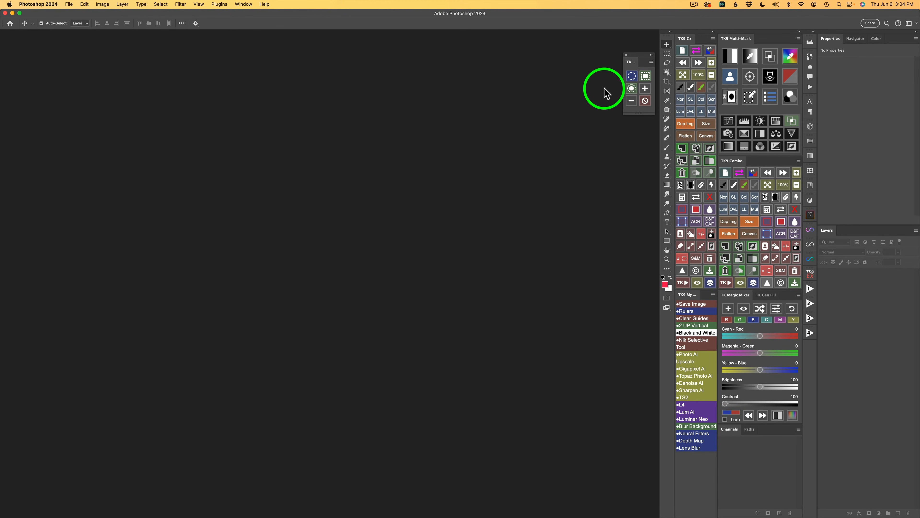
Dock TK Selection Brush above TK9 Multi-Mask and close the gaps between the stacked panels down to Channels.
drag(635, 62, 741, 38)
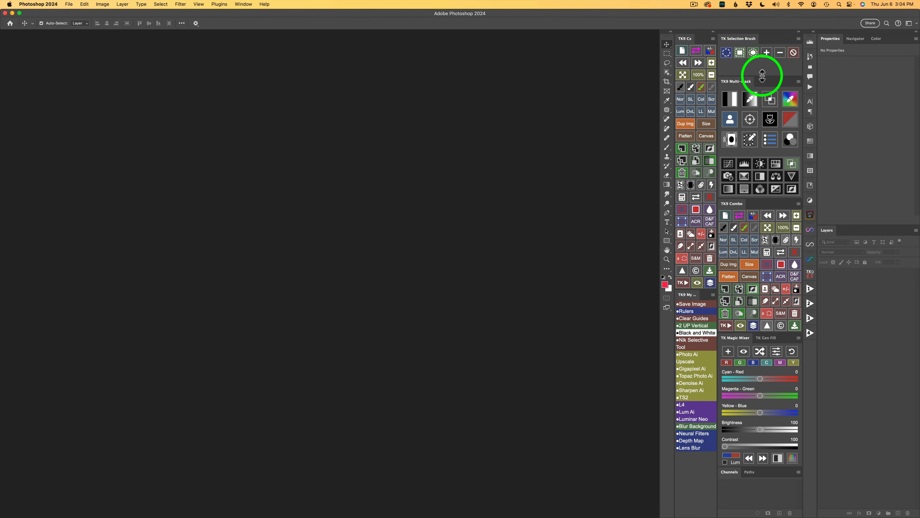
drag(763, 75, 763, 58)
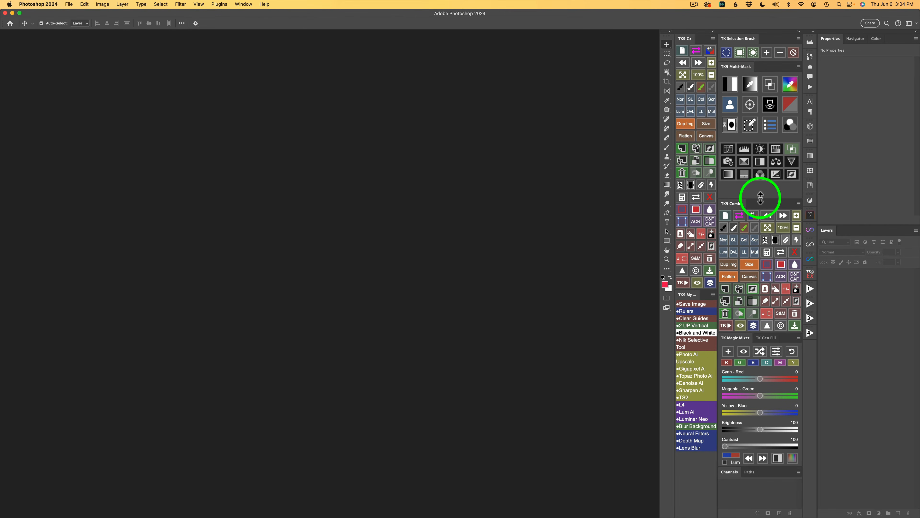
drag(760, 198, 761, 174)
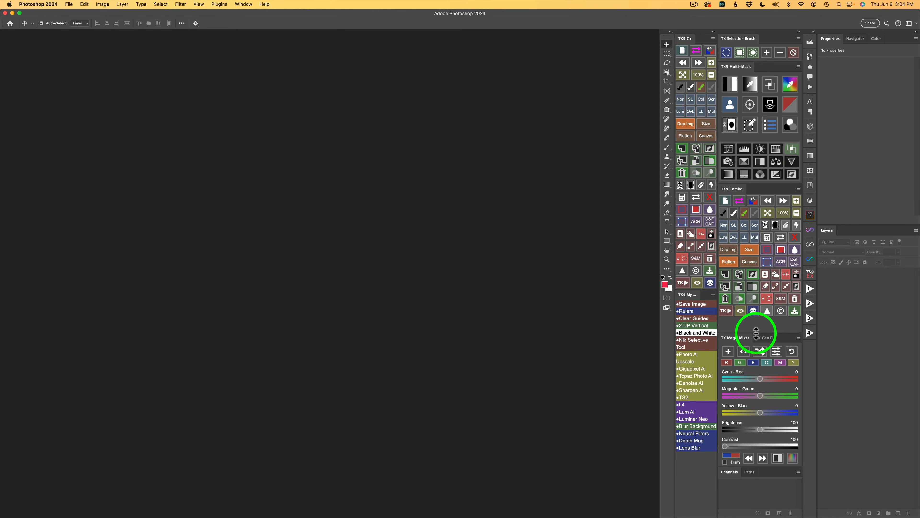
drag(755, 332, 755, 311)
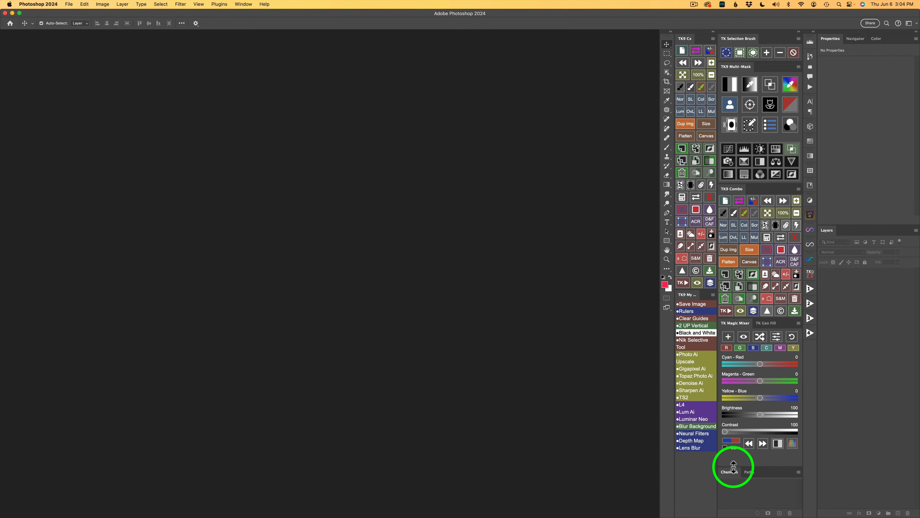
mouse_move(734, 465)
mouse_down()
mouse_move(734, 441)
mouse_move(732, 450)
mouse_up()
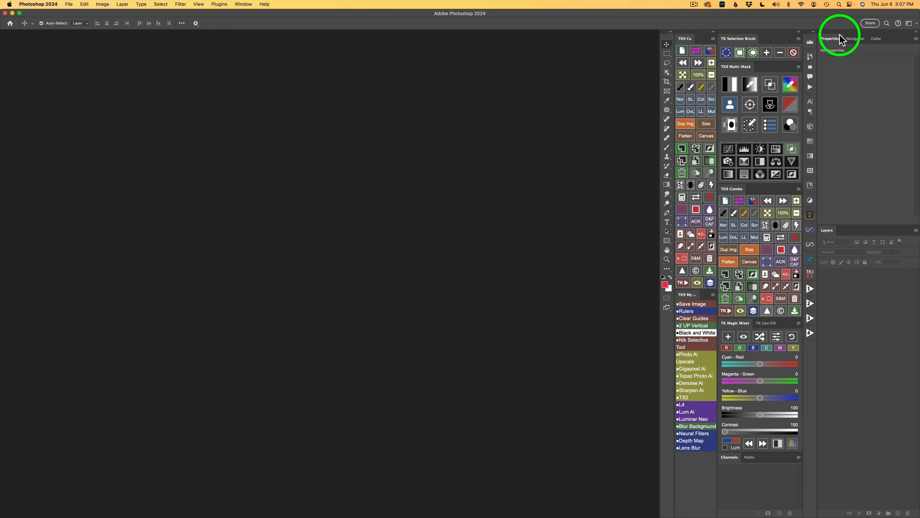
Save the layout as a new workspace named TK Friday, capturing Keyboard Shortcuts, Menus and Toolbar.
click(916, 24)
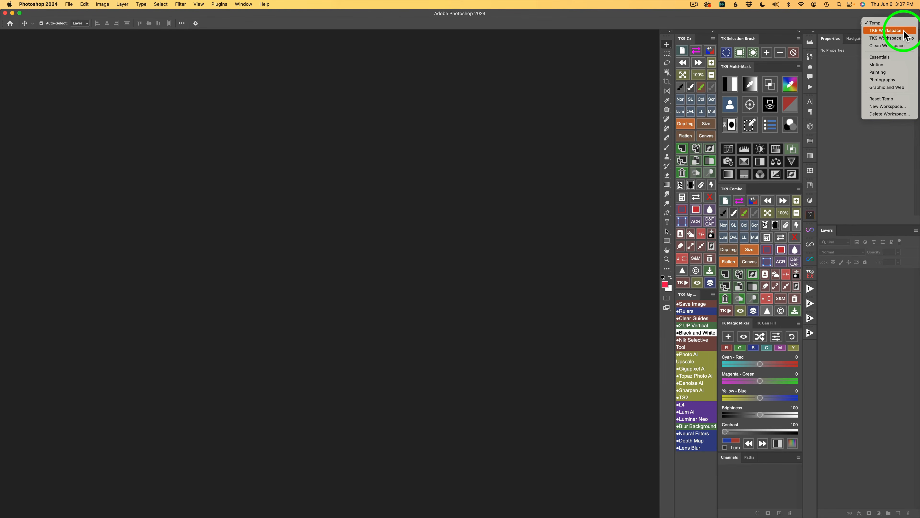
click(894, 110)
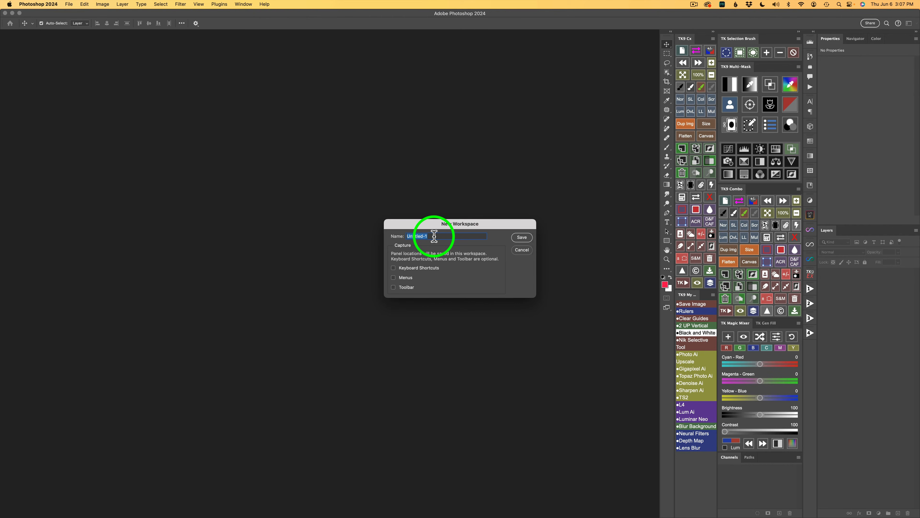
text(T)
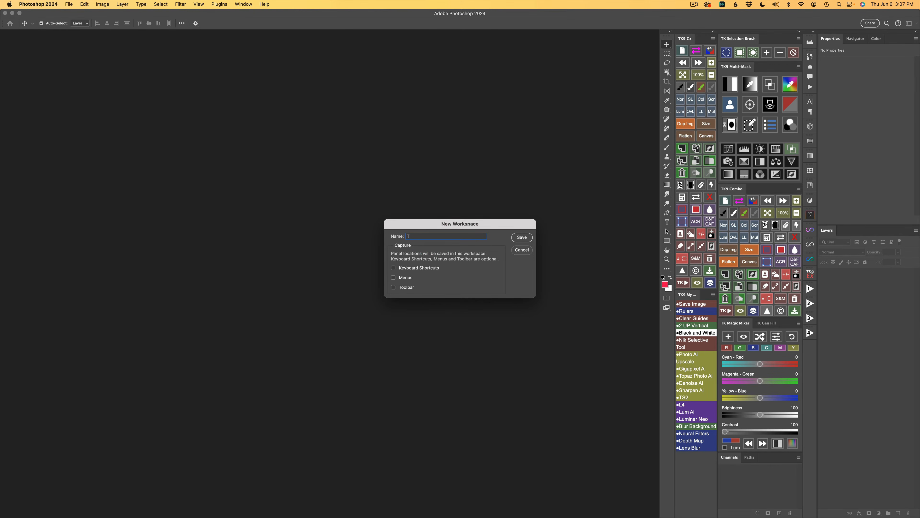
text(K Friday)
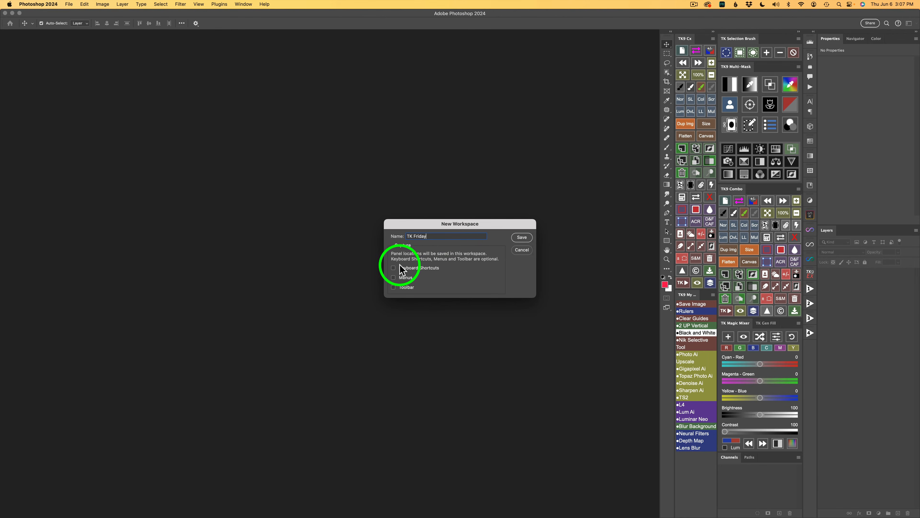
click(393, 267)
click(393, 278)
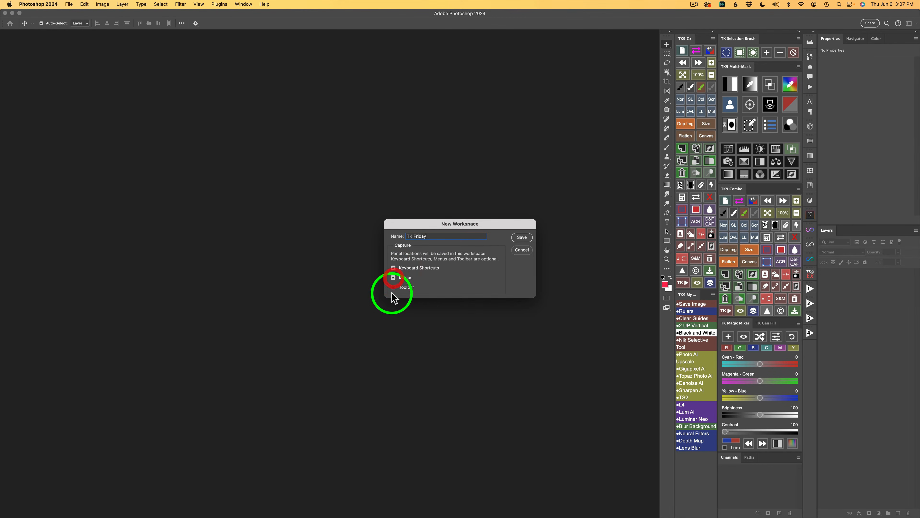
click(393, 287)
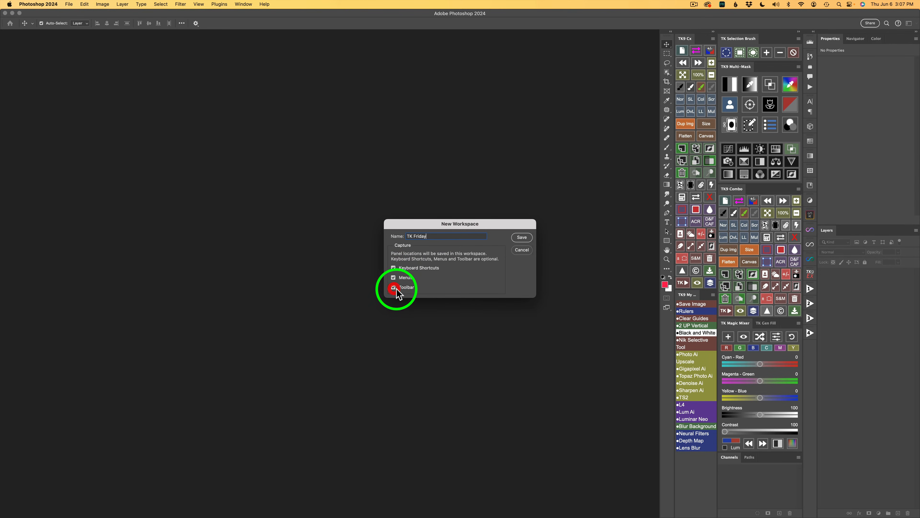
click(522, 238)
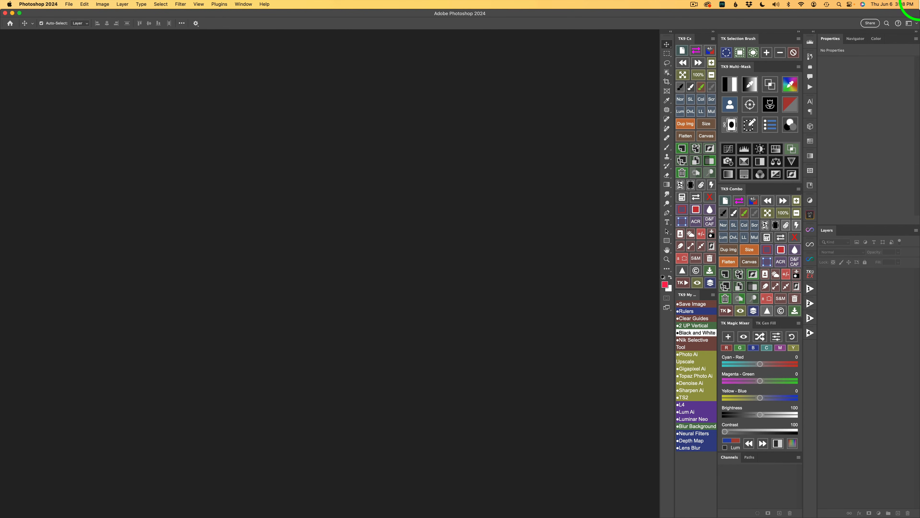
click(914, 23)
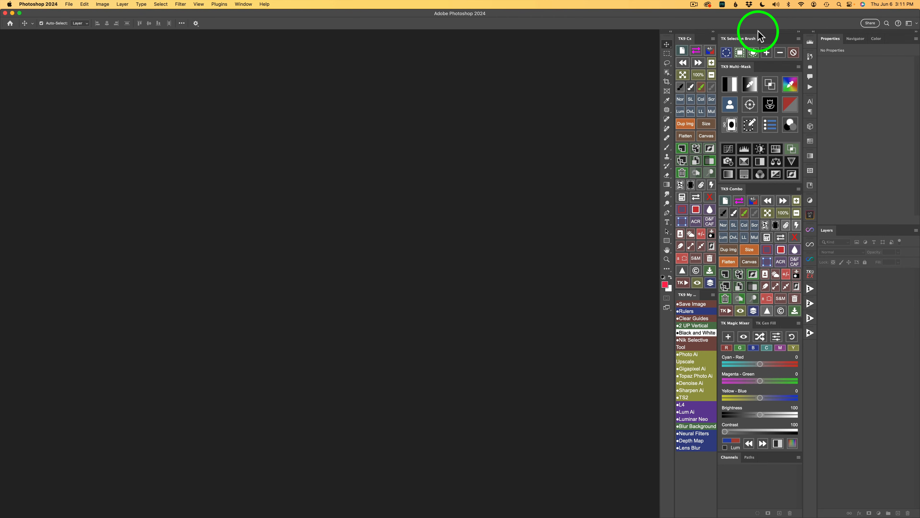
Pull the docked panel columns out as a floating group and reset the TK Friday workspace.
drag(748, 31, 448, 40)
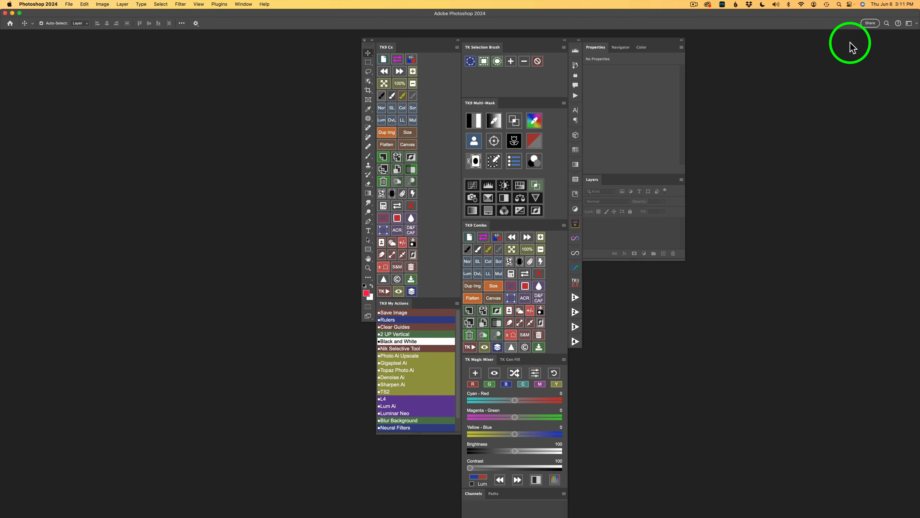
click(917, 23)
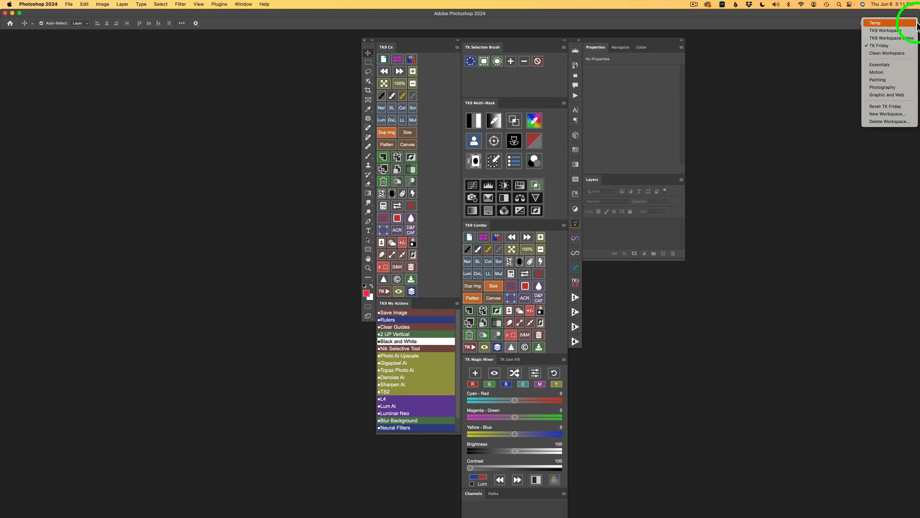
click(886, 106)
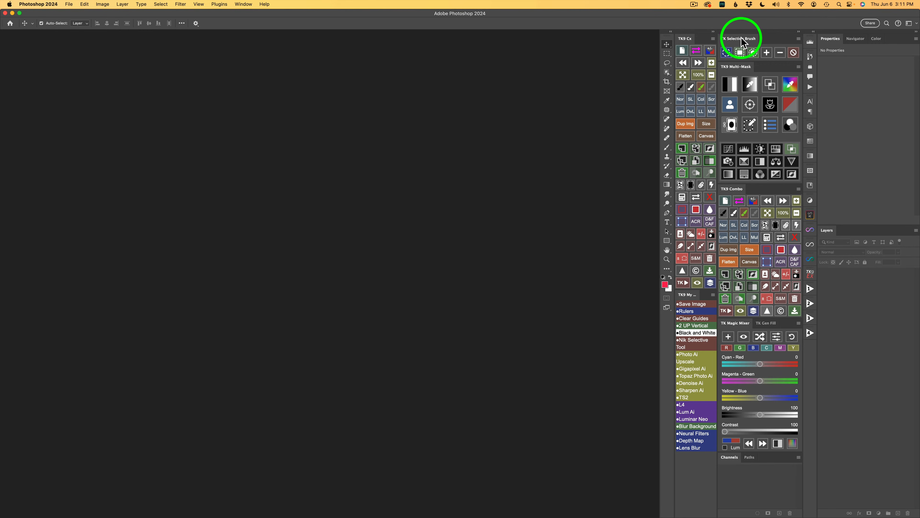
Float the TK Selection Brush panel over the empty canvas area and reset TK Friday to its saved layout.
drag(740, 42, 445, 76)
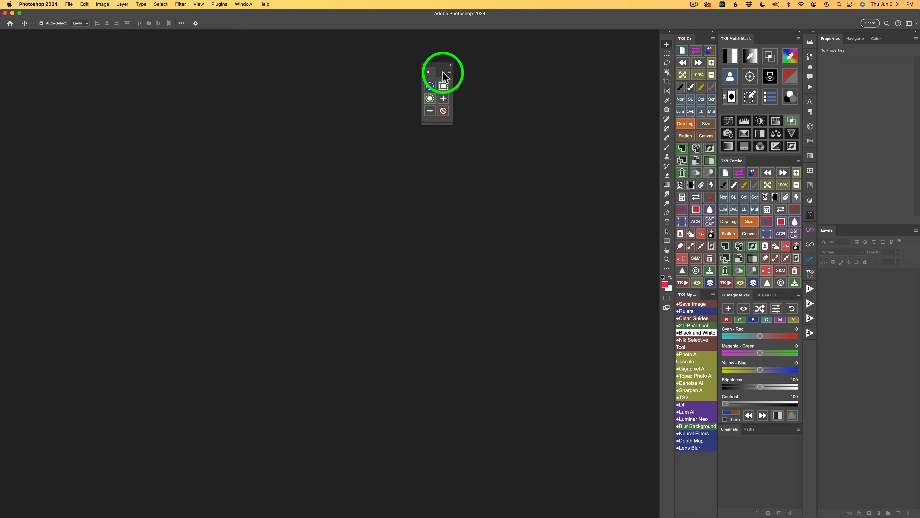
drag(443, 76, 445, 75)
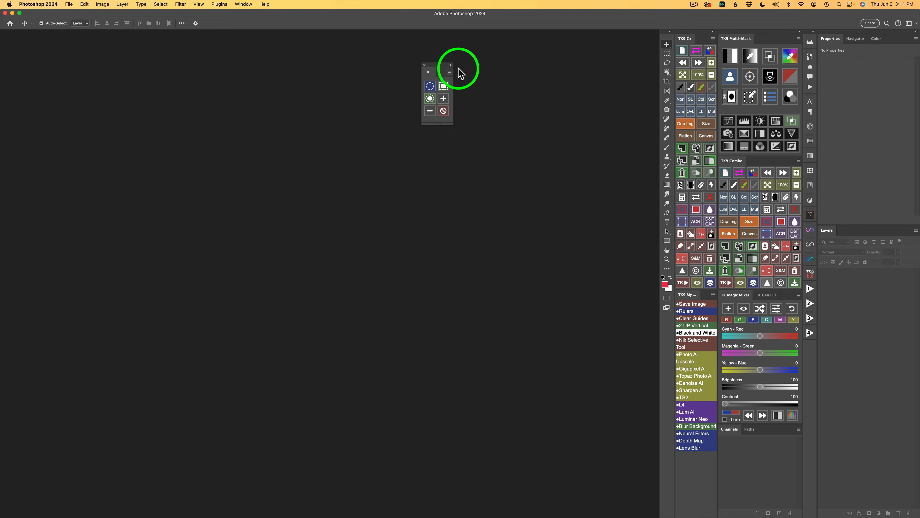
click(910, 23)
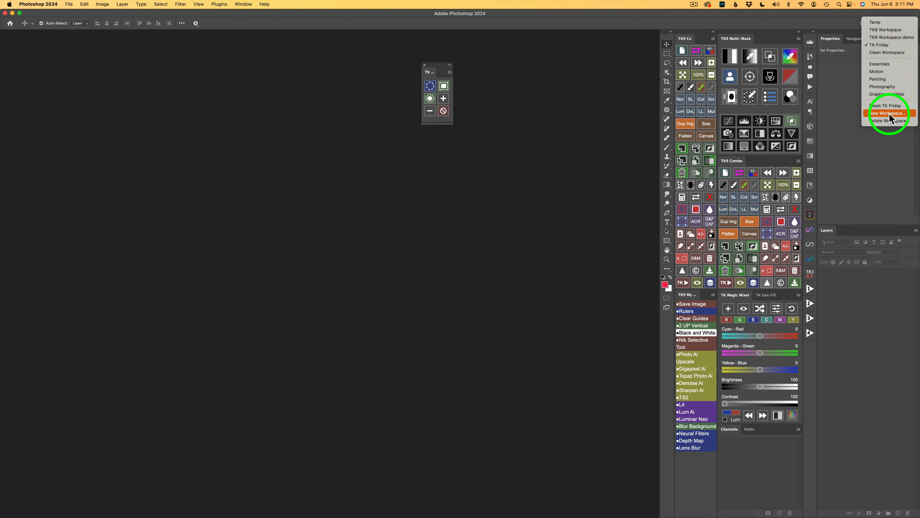
click(892, 106)
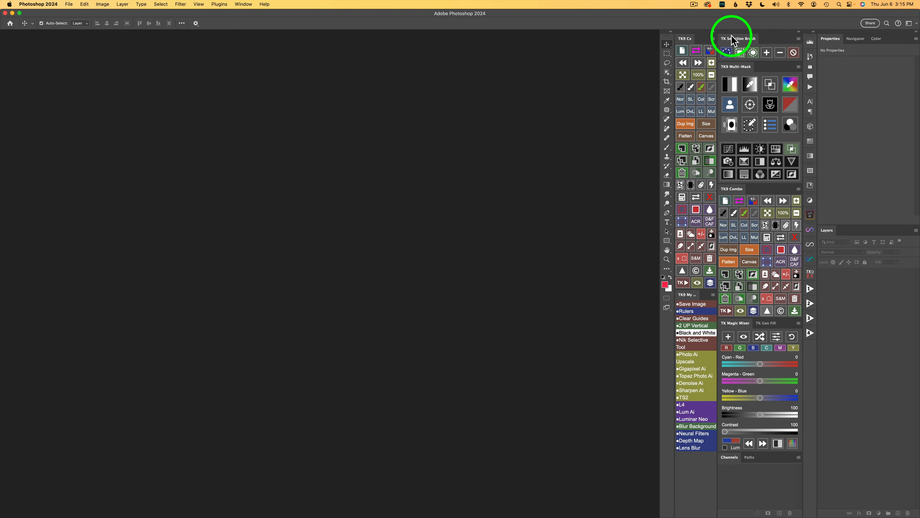
Dock TK Selection Brush as its own column outside the Tools bar and narrow it to a single row of icons across.
mouse_move(746, 40)
mouse_down()
mouse_move(495, 62)
mouse_move(657, 75)
mouse_up()
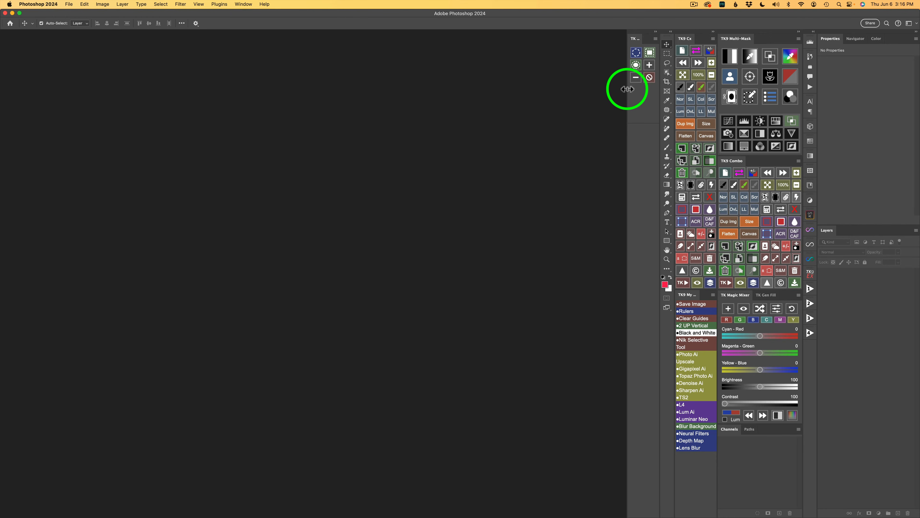
drag(627, 89, 651, 90)
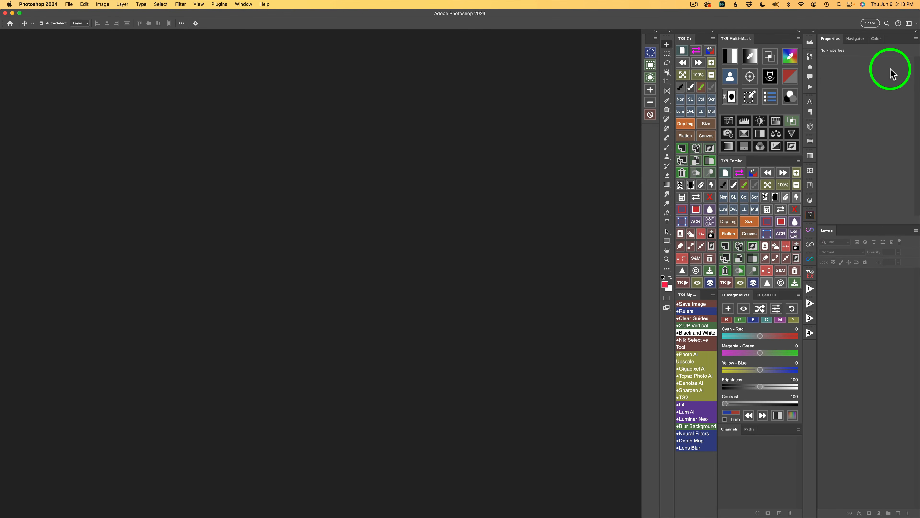
Save the revised layout under the same name TK Friday, capturing Keyboard Shortcuts, Menus and Toolbar, and replace the existing workspace.
click(916, 24)
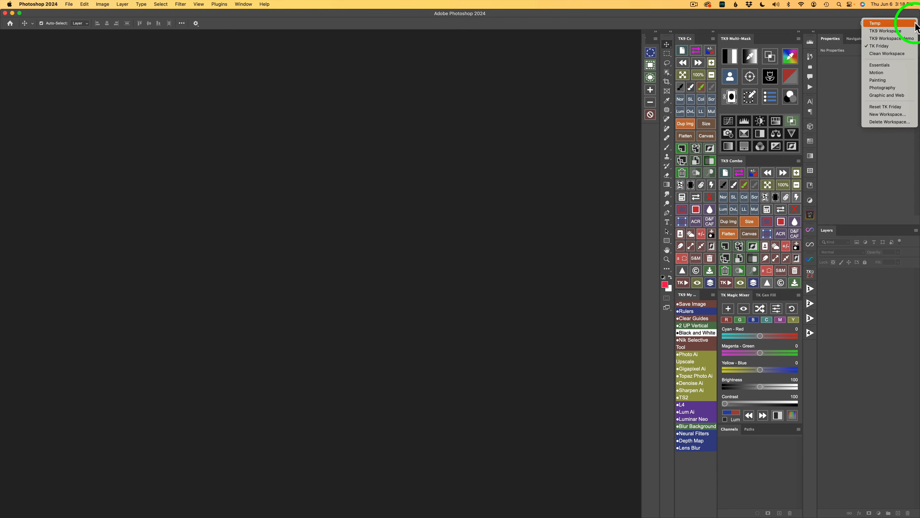
click(876, 47)
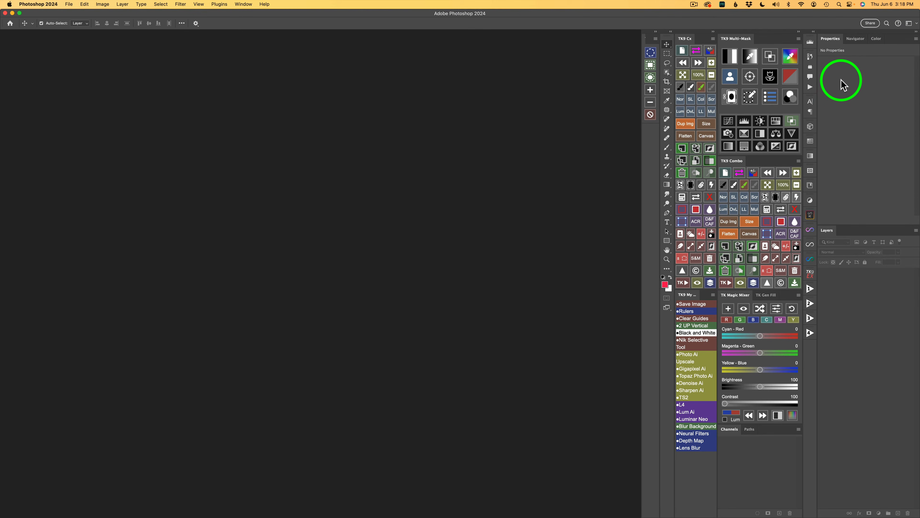
click(914, 23)
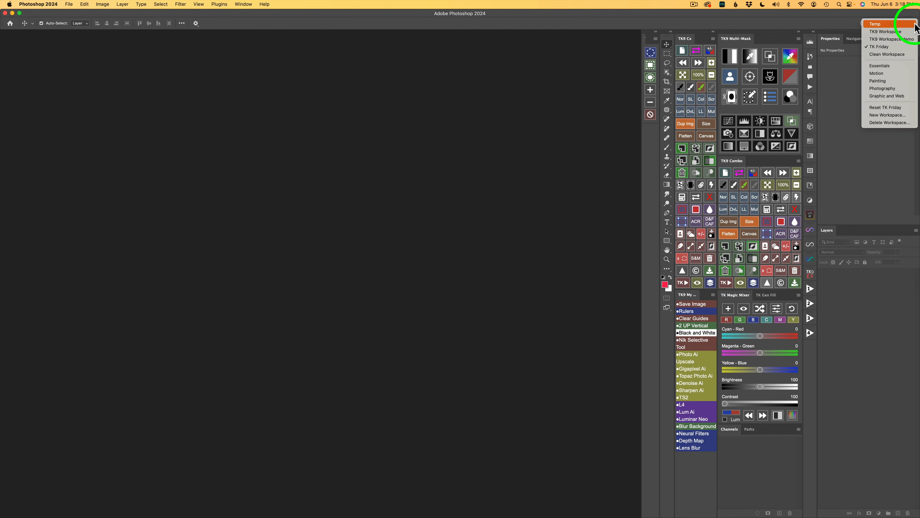
click(899, 115)
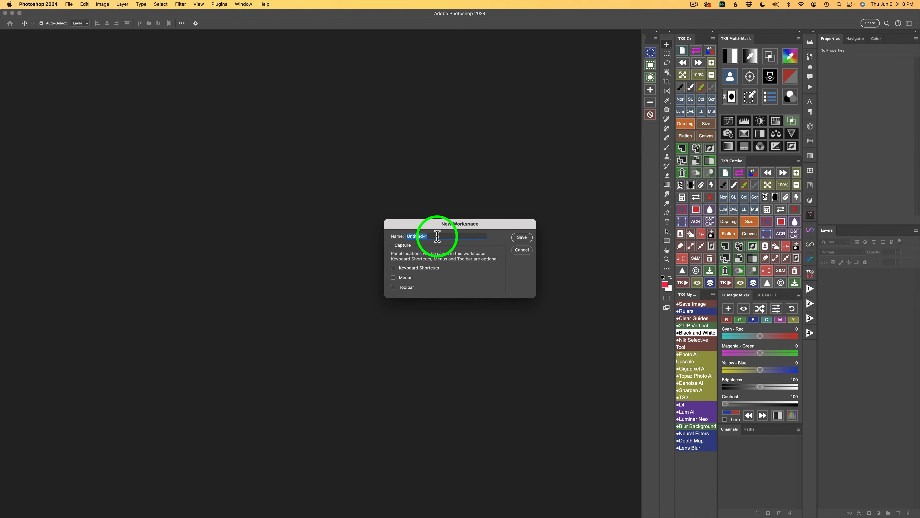
text(TK Friday)
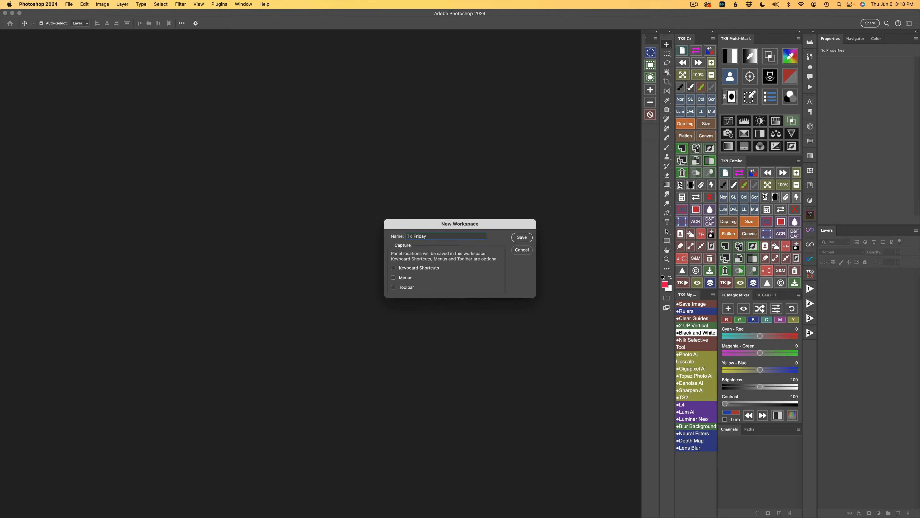
click(394, 268)
click(394, 278)
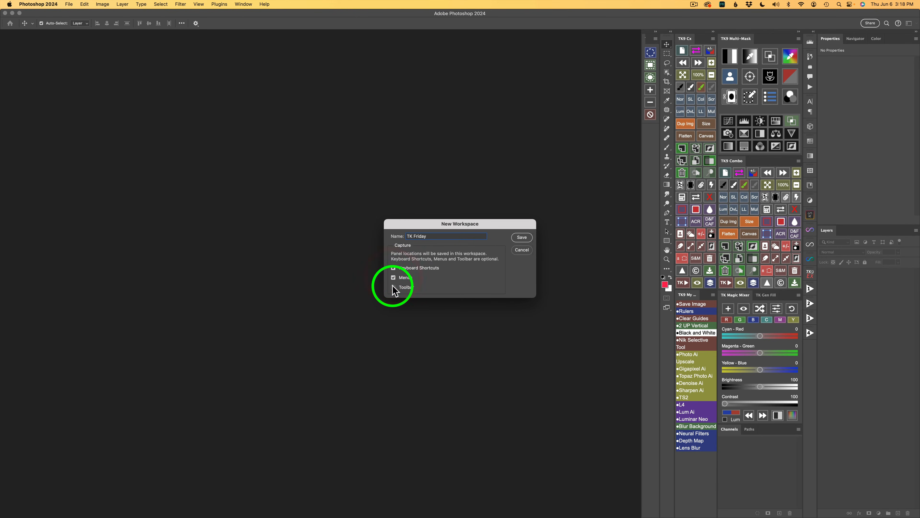
click(395, 287)
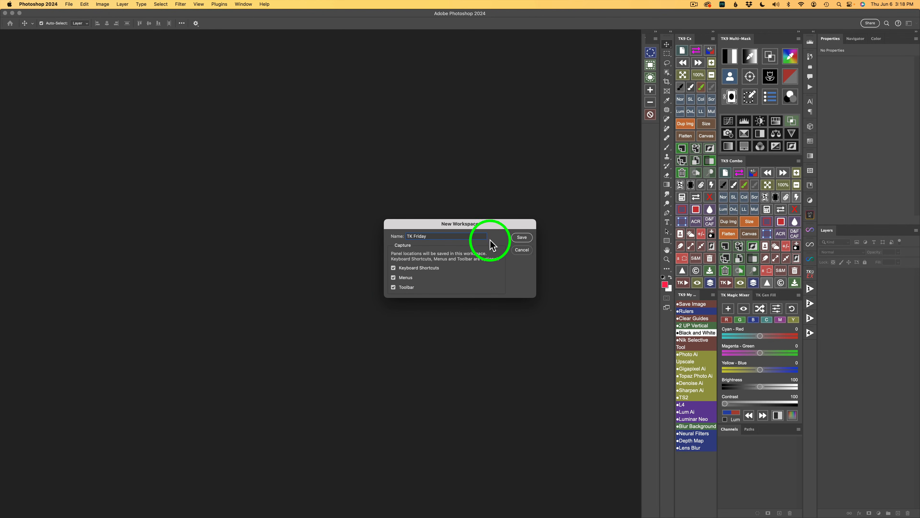
click(524, 238)
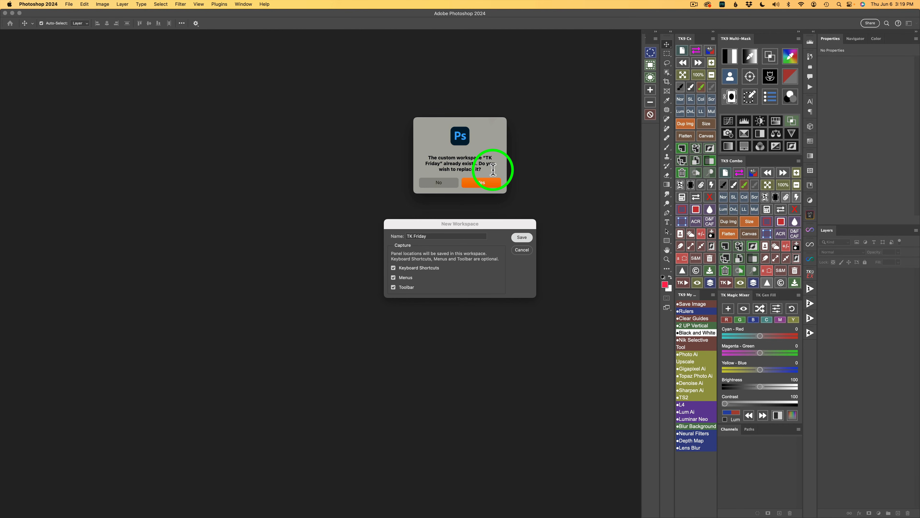
click(484, 183)
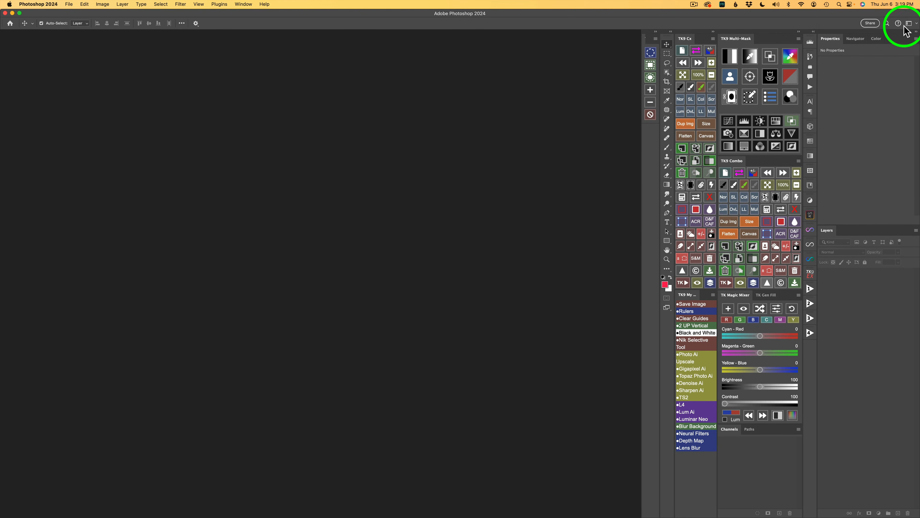
Switch to the saved TK9 Workspace layout and review the list of available workspaces.
click(913, 25)
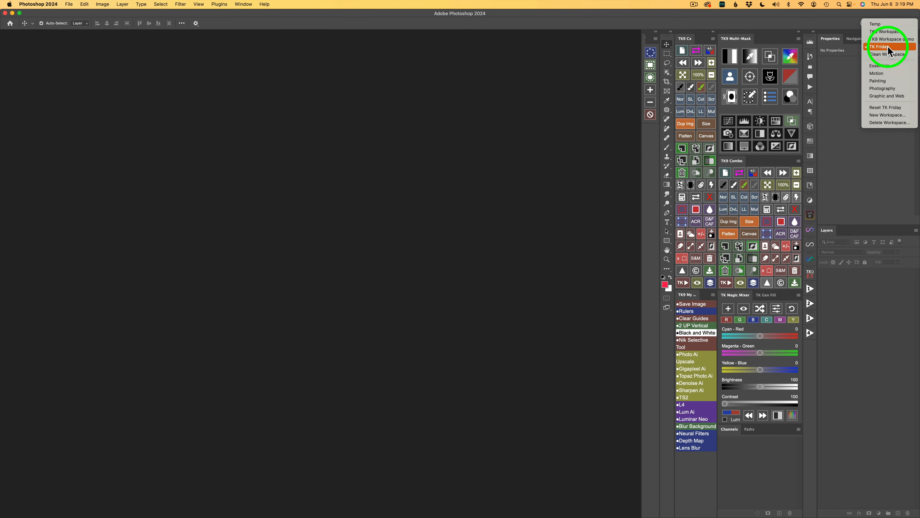
click(886, 32)
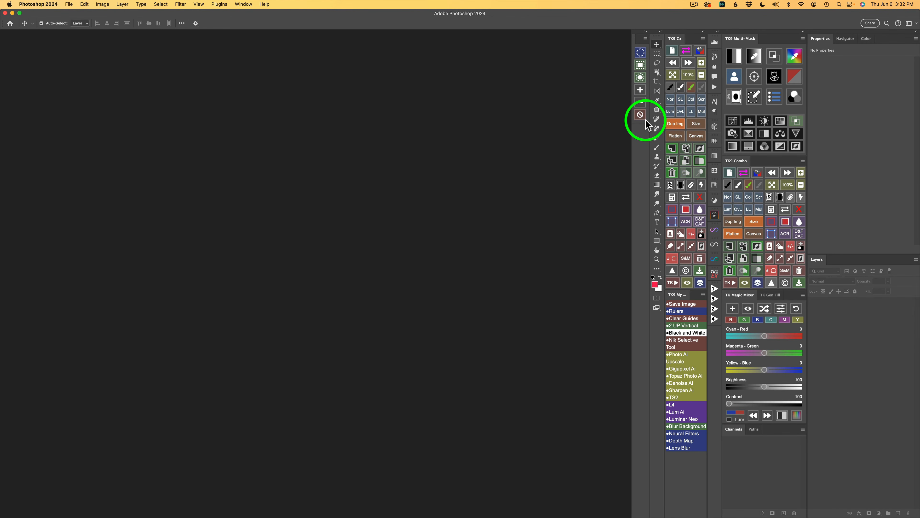
click(917, 24)
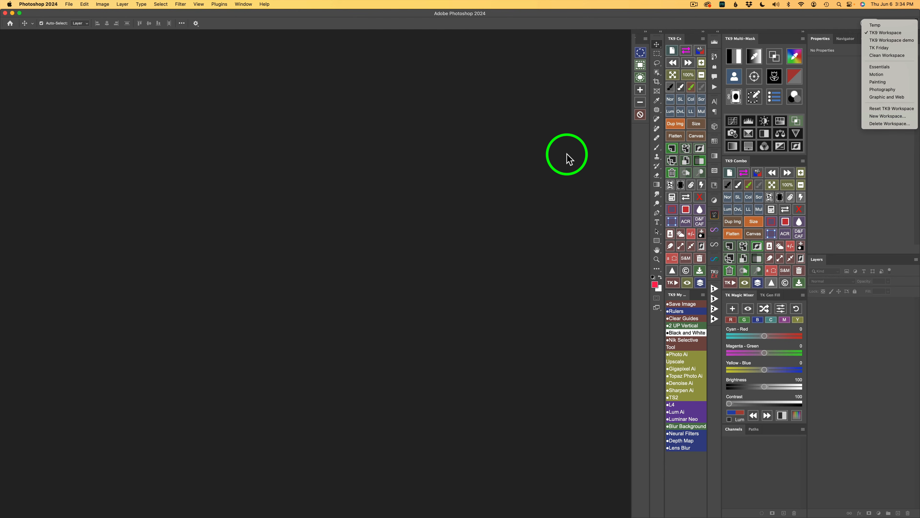
click(829, 133)
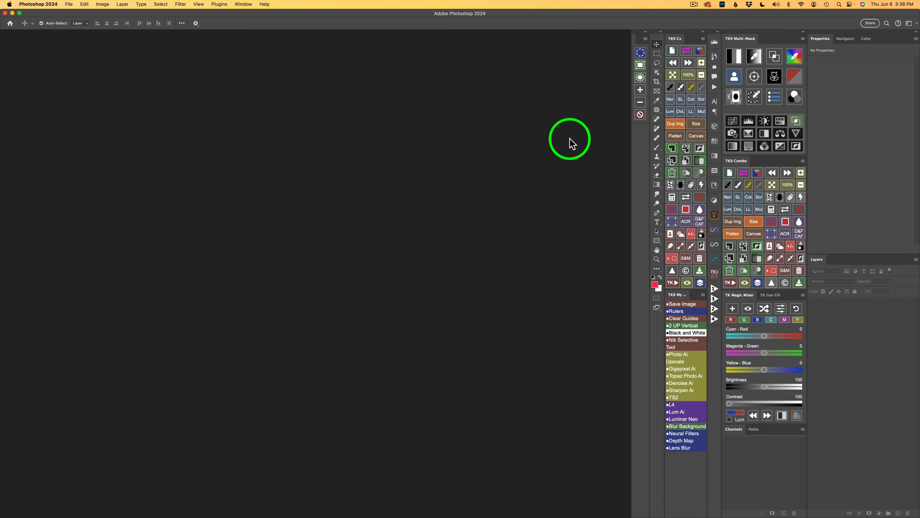
Look through the installed Photoshop plugins for the outdated TK8 Multi-Mask Beta entry.
click(220, 4)
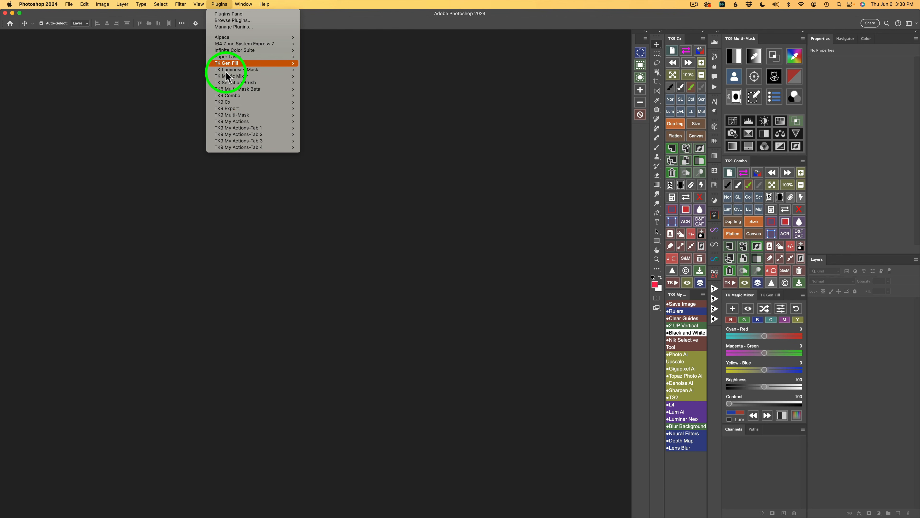
mouse_move(228, 98)
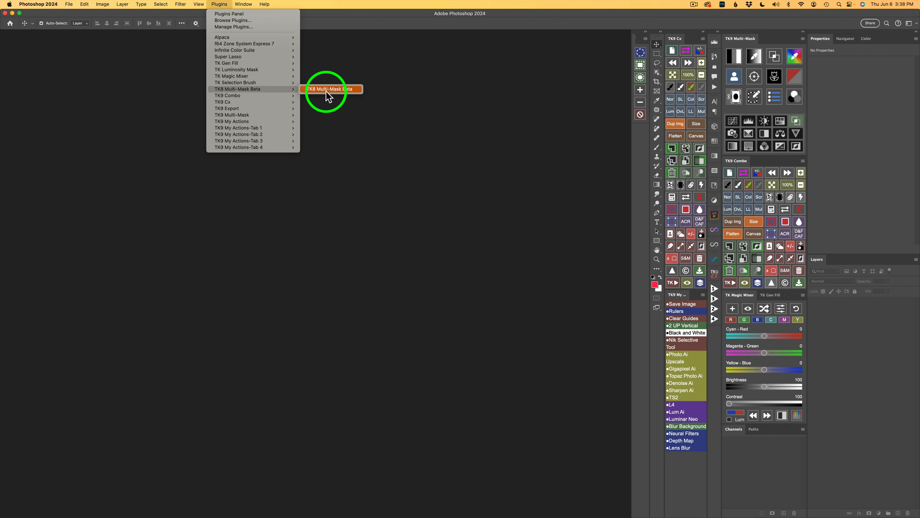
click(365, 127)
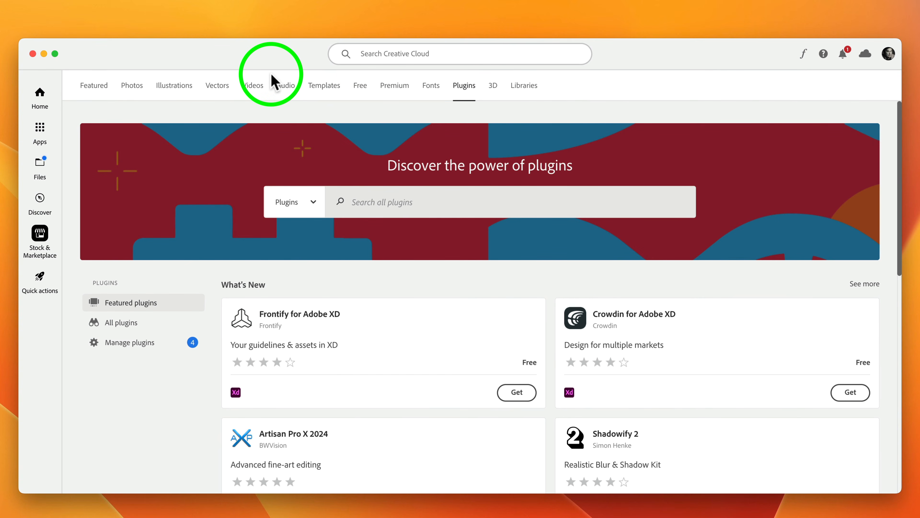
Switch to Creative Cloud, open the Marketplace's plugin management page and locate TK8 Multi-Mask Beta among the installed plugins.
click(43, 237)
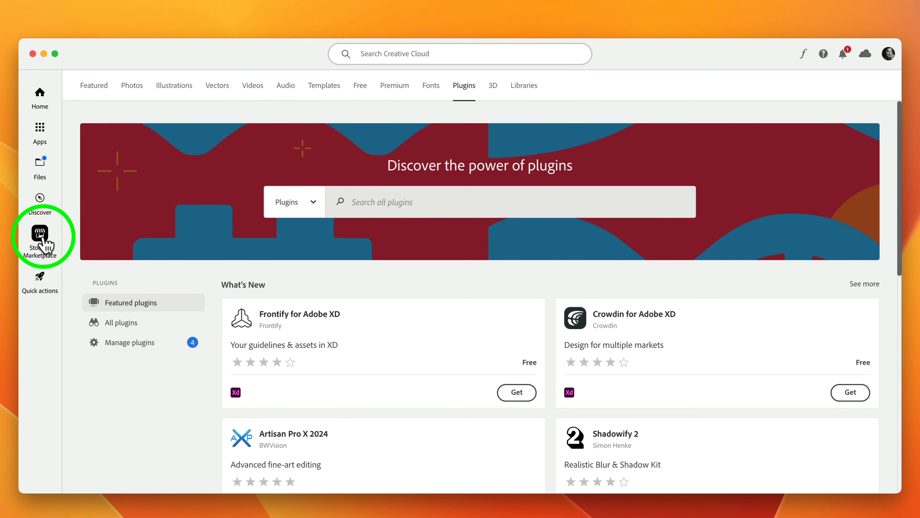
click(466, 88)
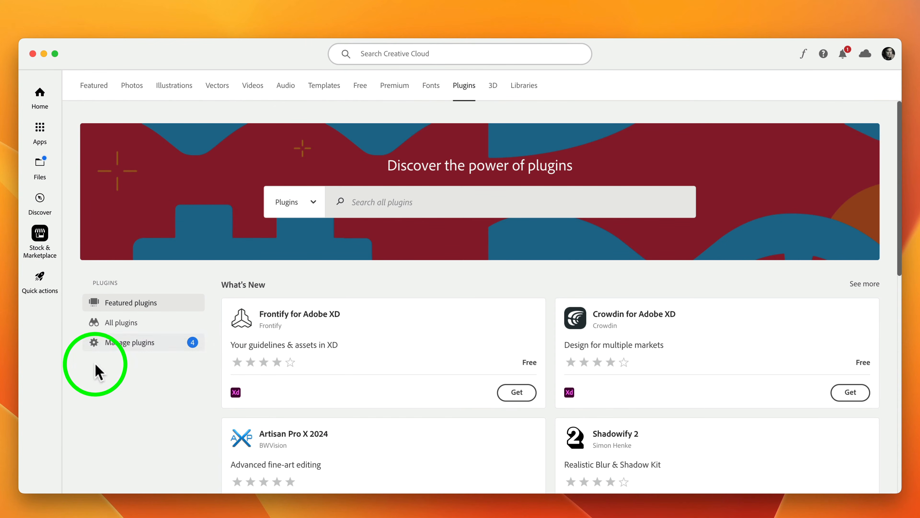
click(125, 341)
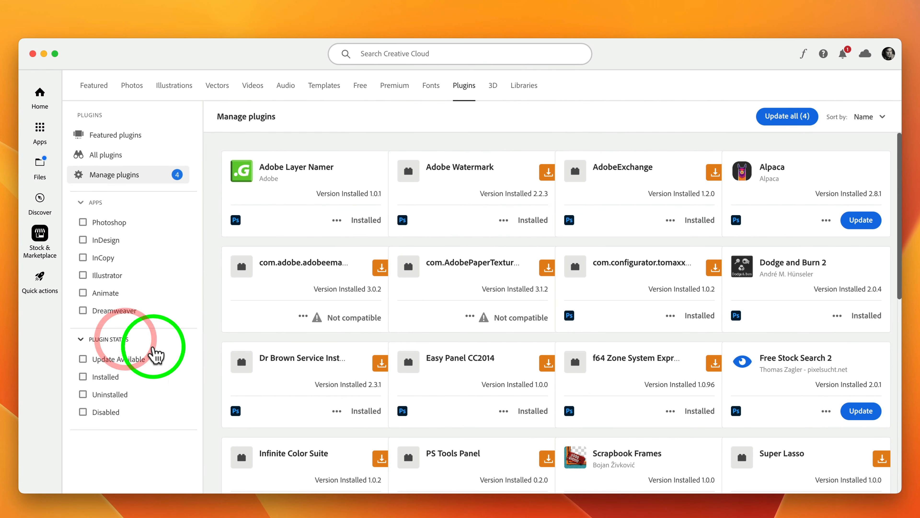
scroll(395, 362, down, 10)
scroll(396, 357, down, 2)
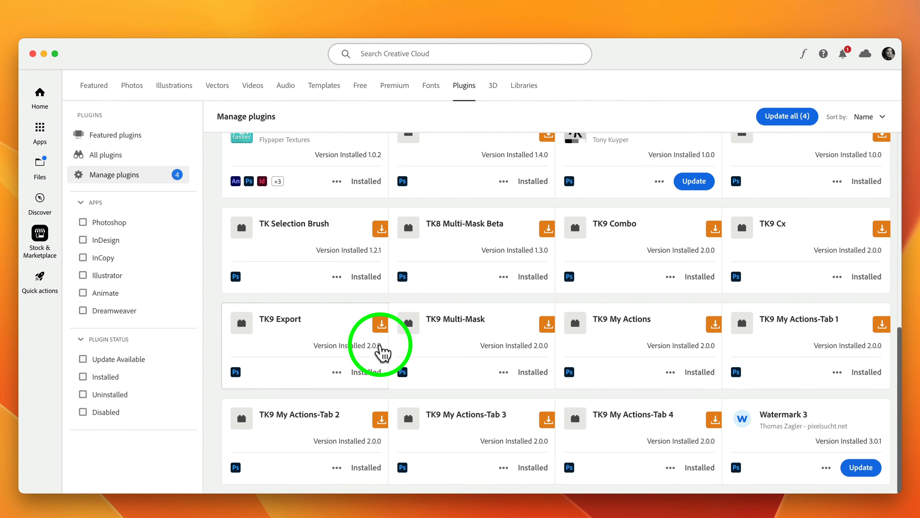
scroll(381, 352, up, 10)
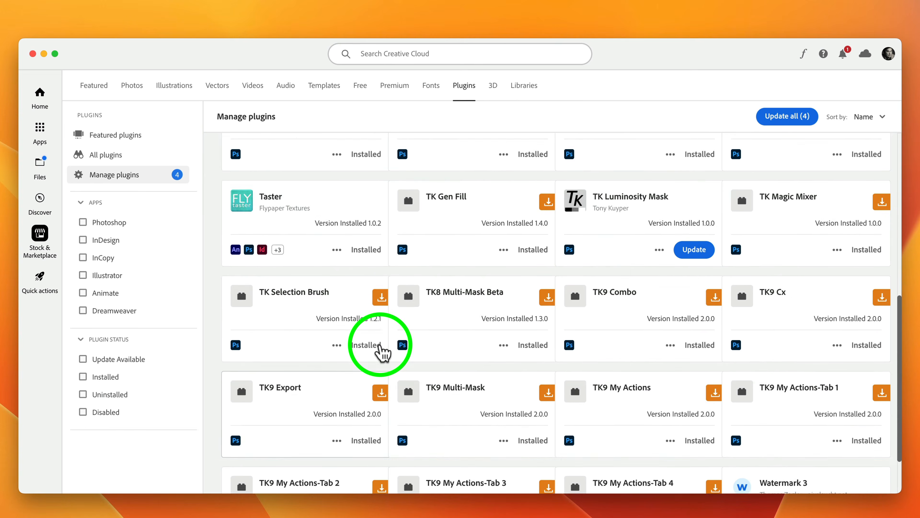
scroll(381, 352, down, 10)
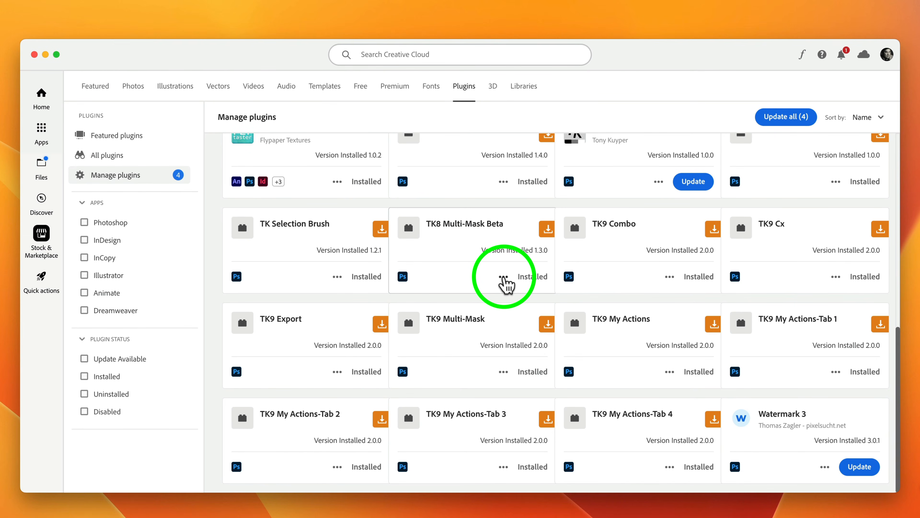
Uninstall the TK8 Multi-Mask Beta plugin together with its plugin data.
click(504, 276)
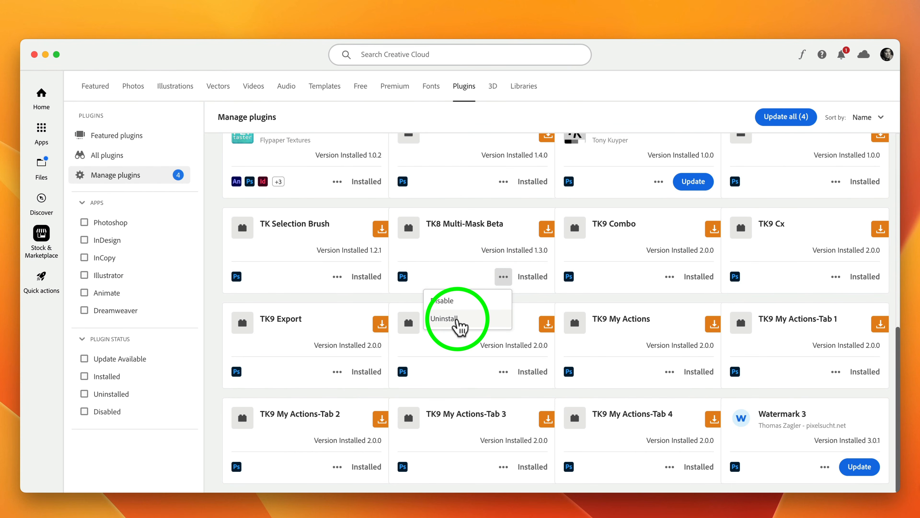
click(458, 319)
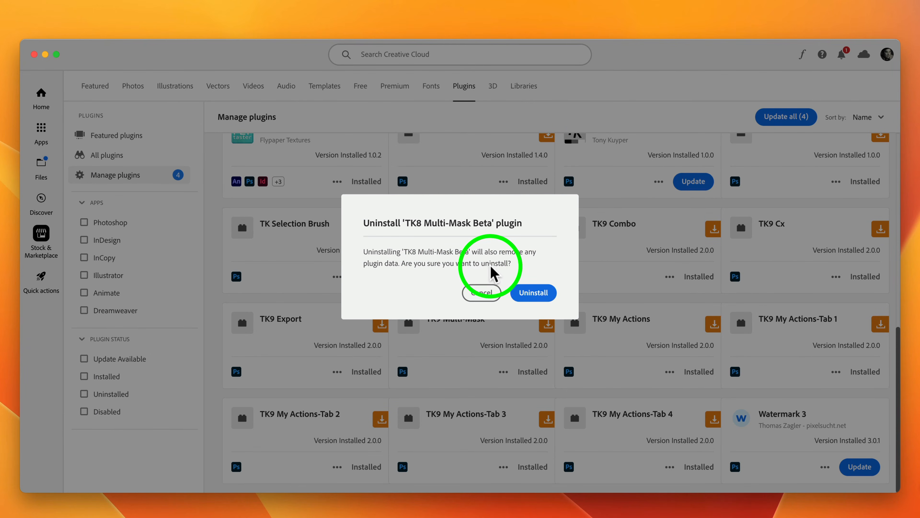
click(534, 295)
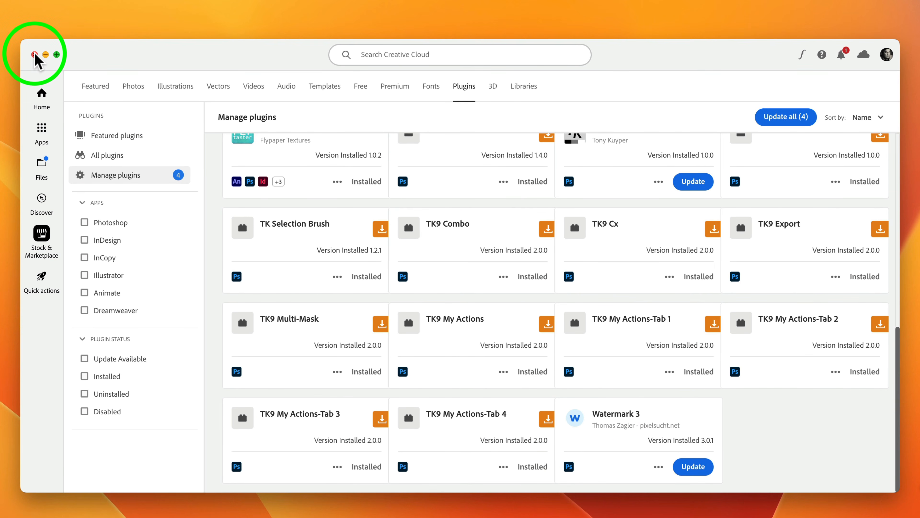
Return to Photoshop and check the list of installed plugins for TK8 Multi-Mask Beta.
click(150, 109)
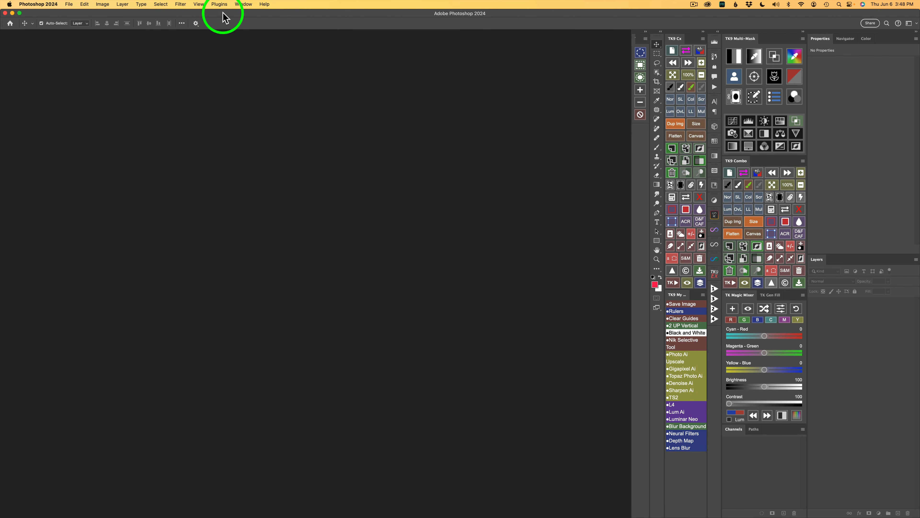
click(219, 4)
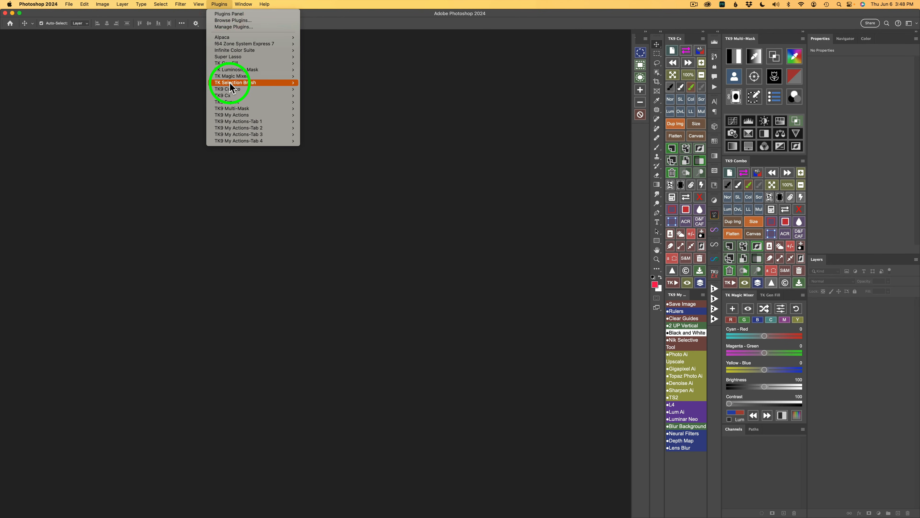
mouse_move(228, 83)
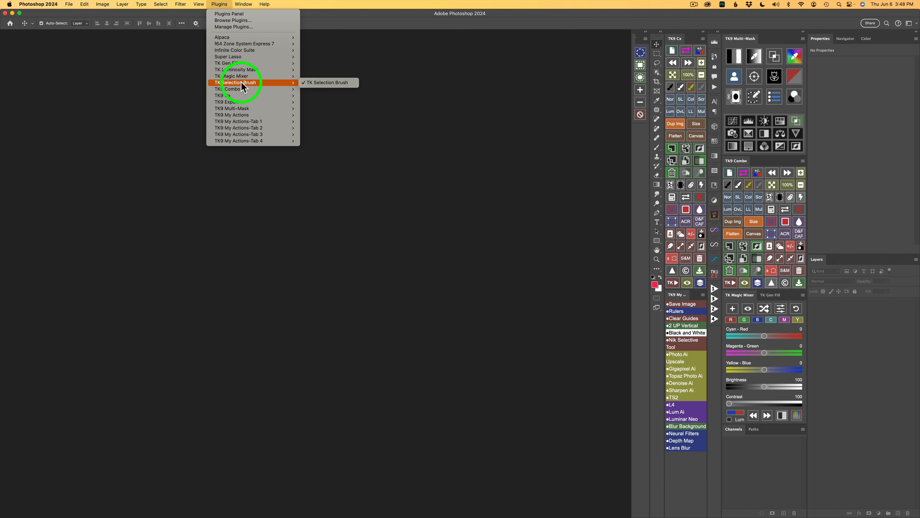
click(343, 27)
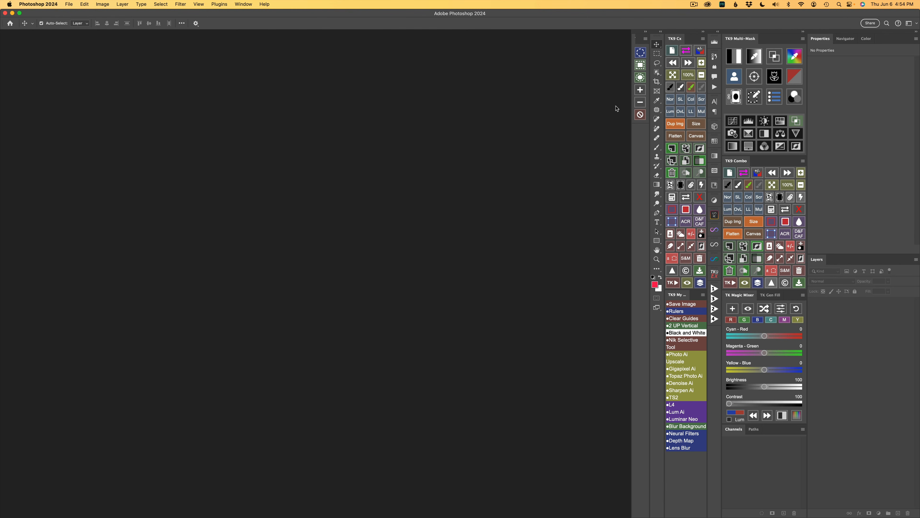
Delete the custom workspace named TK9 Workspace demo.
click(918, 24)
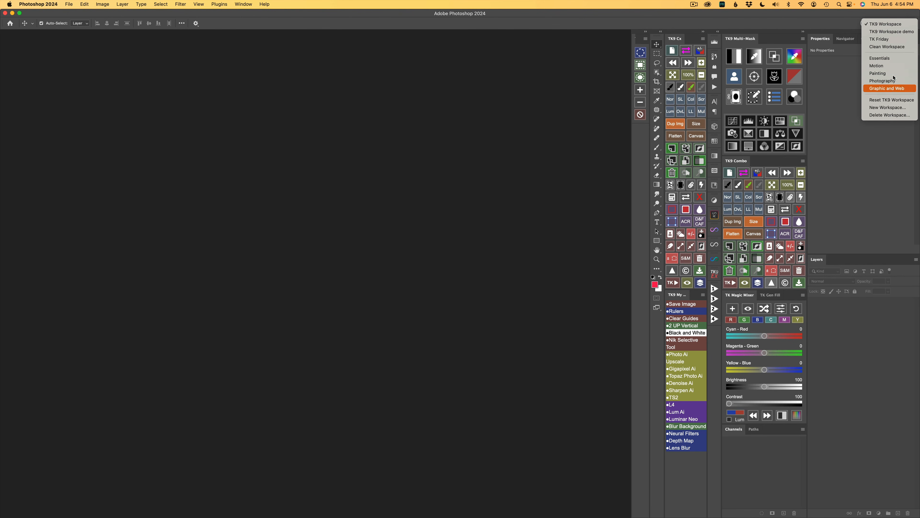
click(887, 115)
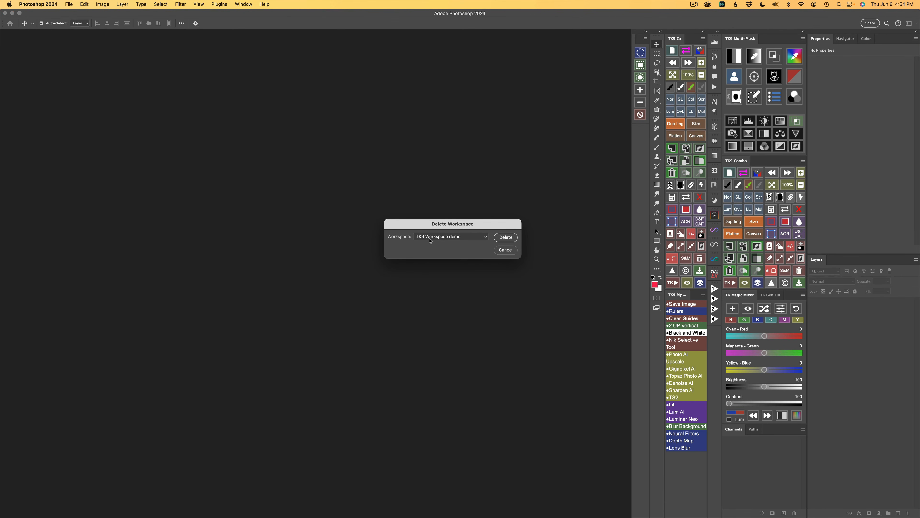
click(487, 238)
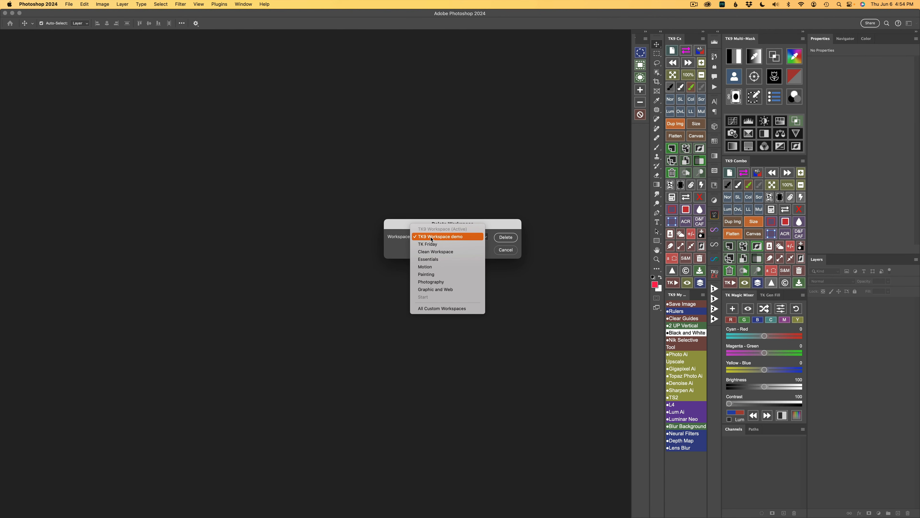
click(395, 247)
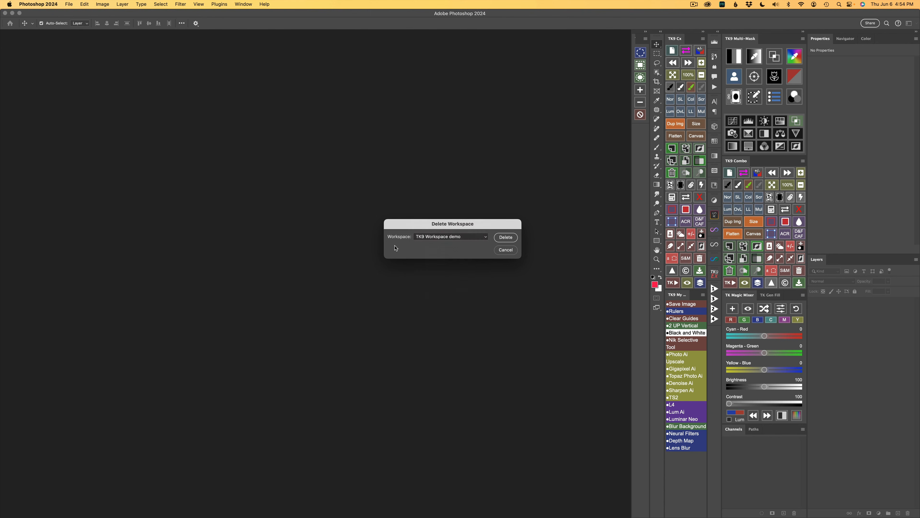
click(506, 237)
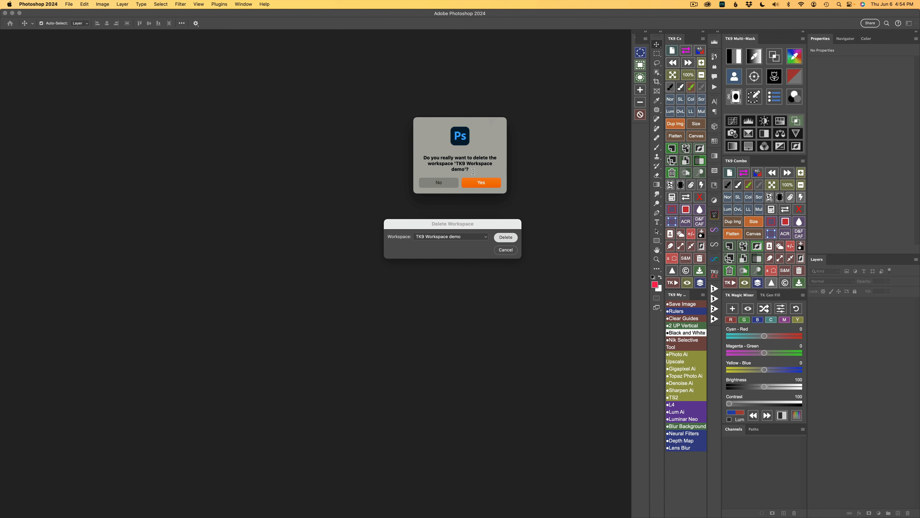
click(484, 182)
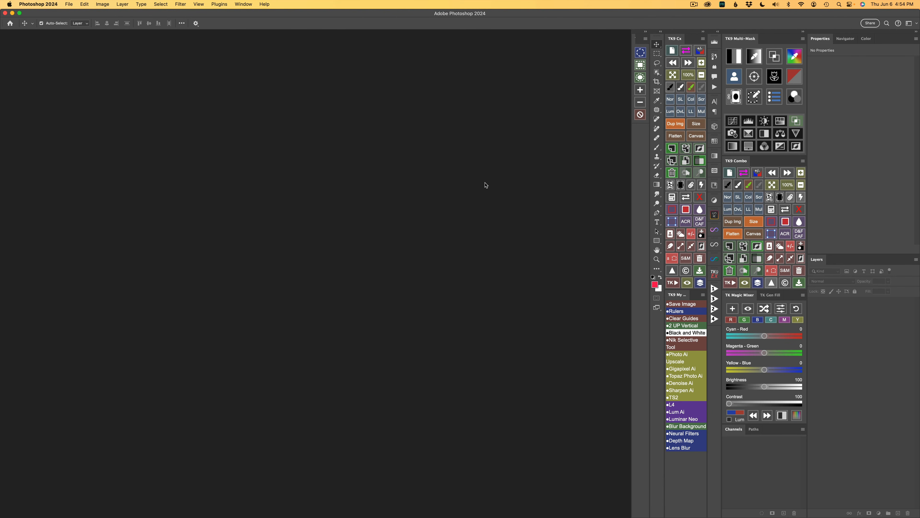
Delete the custom workspace TK Friday and review the list of remaining workspaces.
click(917, 23)
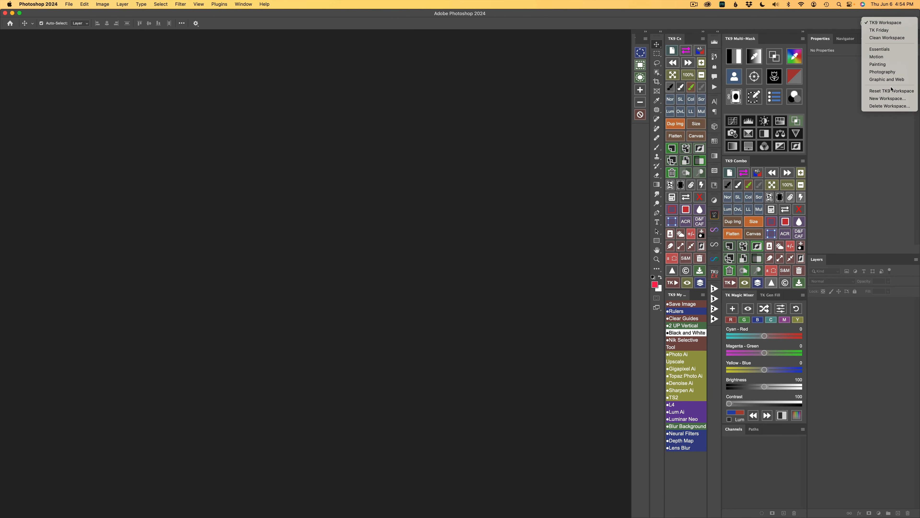
click(889, 106)
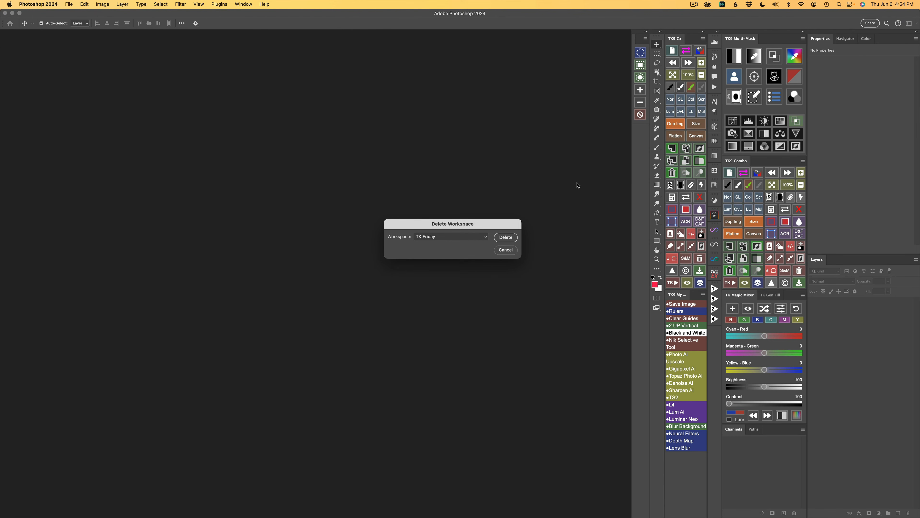
click(485, 237)
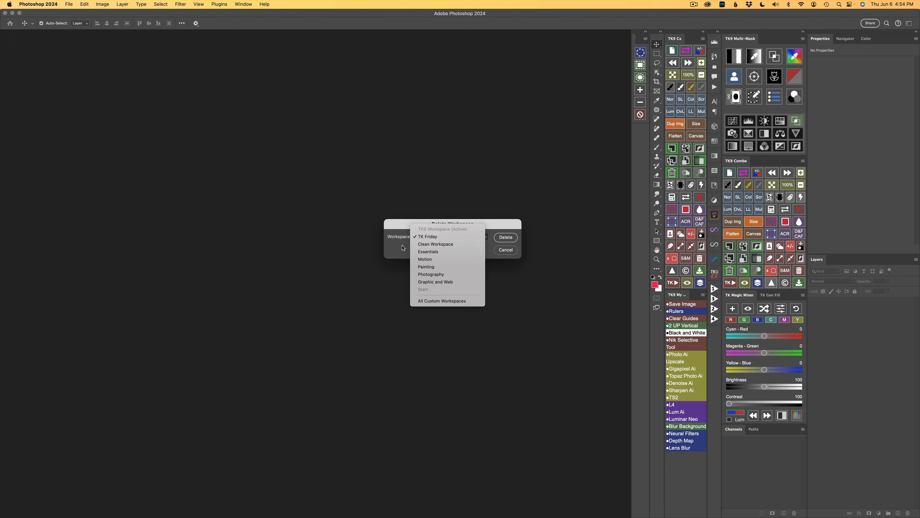
click(450, 236)
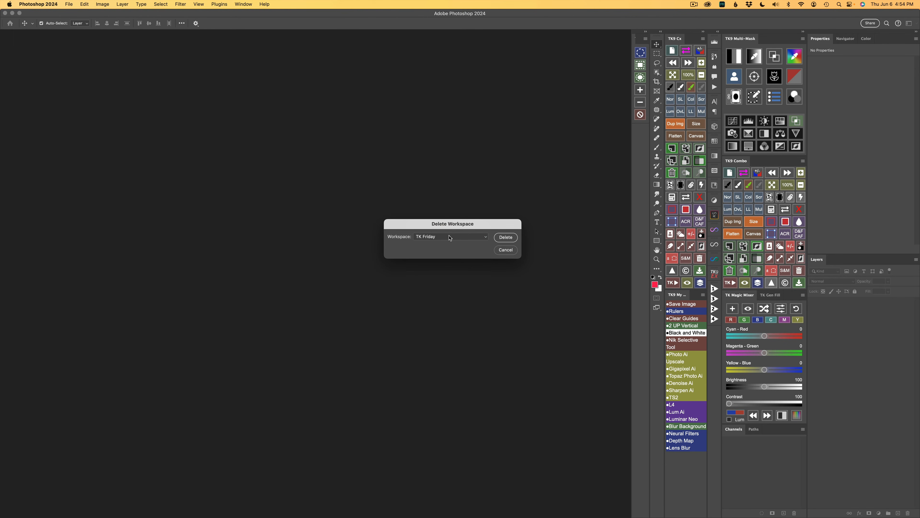
click(510, 237)
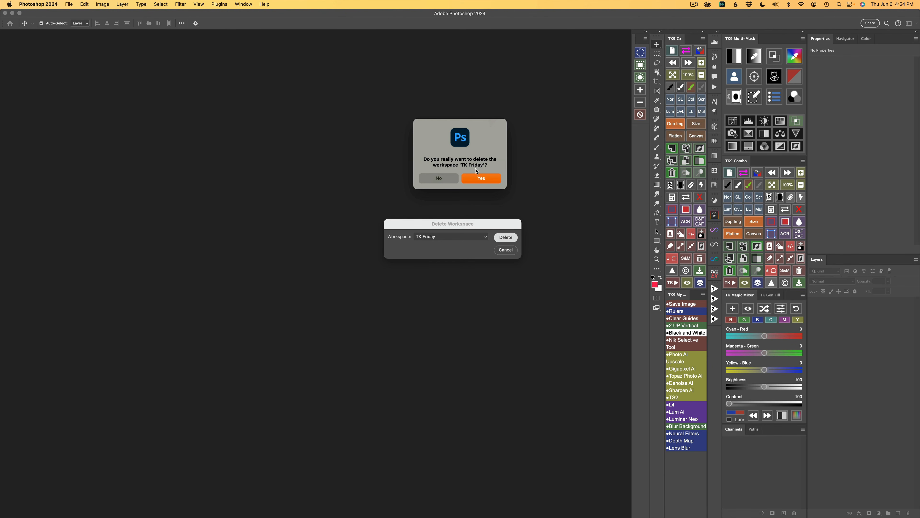
click(482, 179)
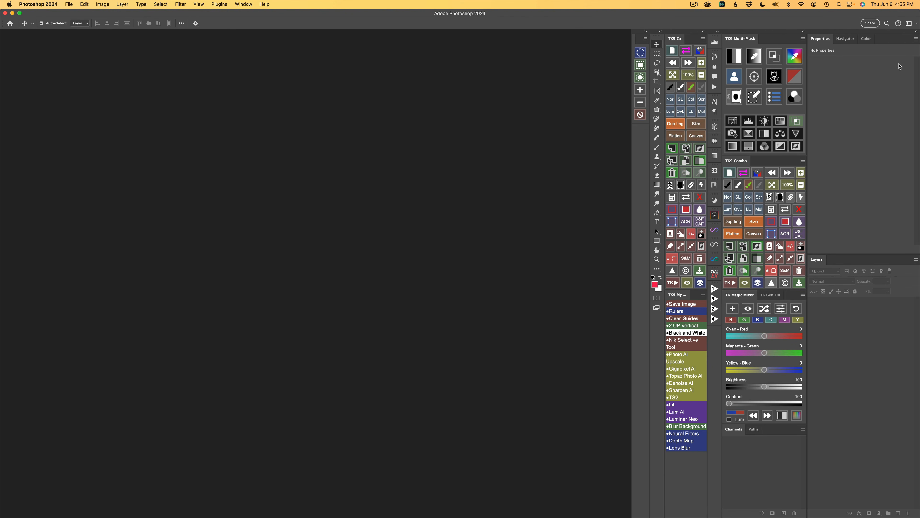
click(917, 24)
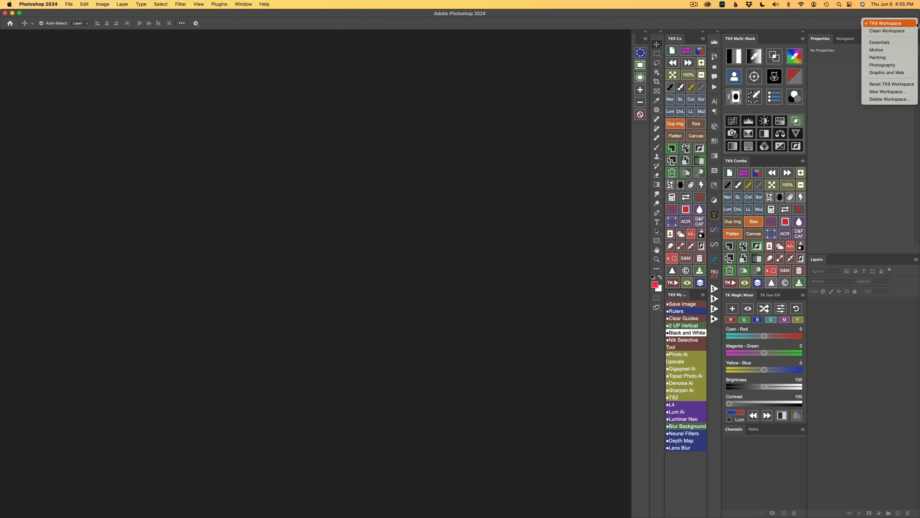
click(892, 31)
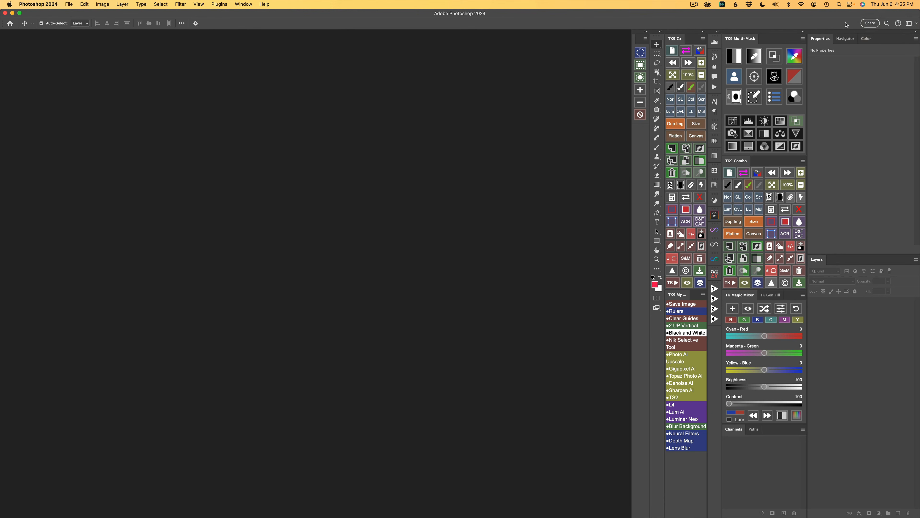